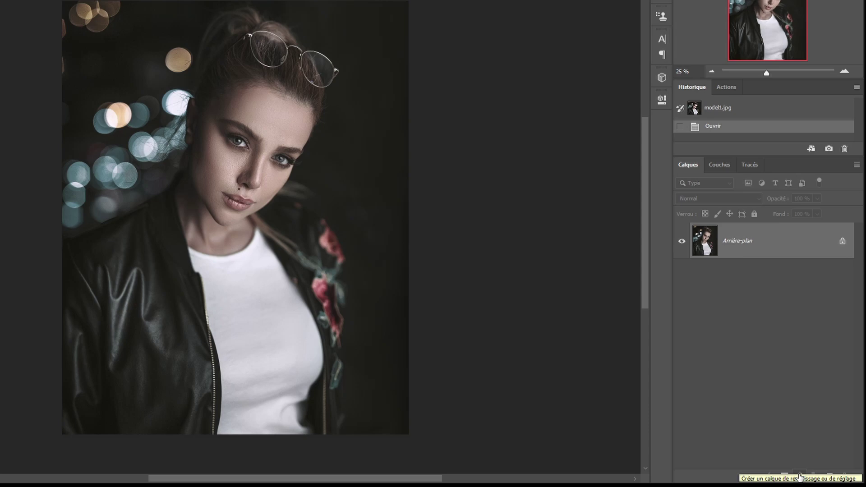
Step: Add a Courbe de transfert de dégradé (Gradient Map) layer to the portrait and open its gradient editor
click(800, 476)
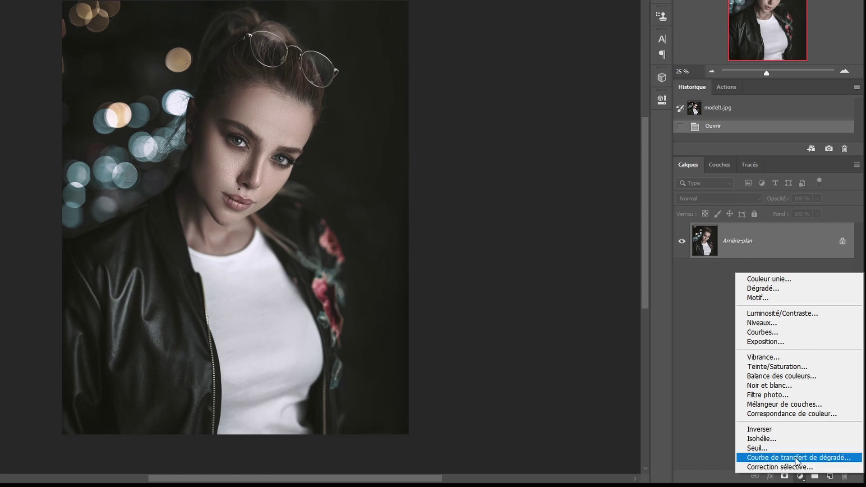
click(792, 456)
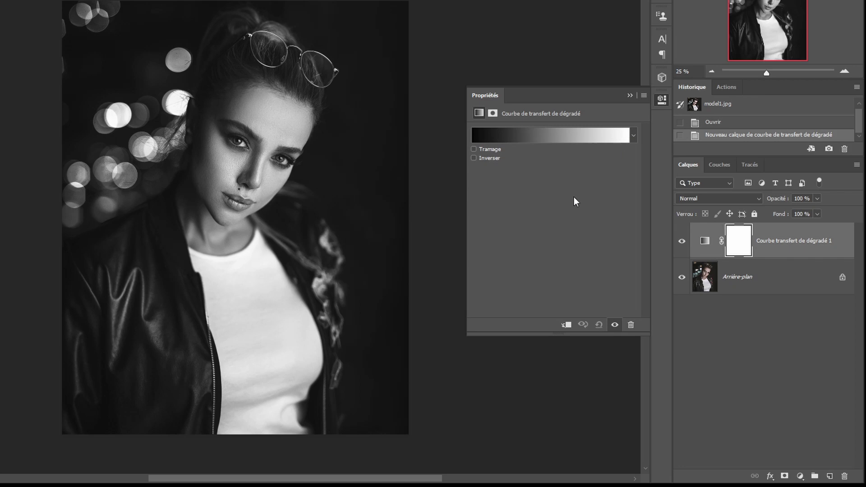
click(548, 133)
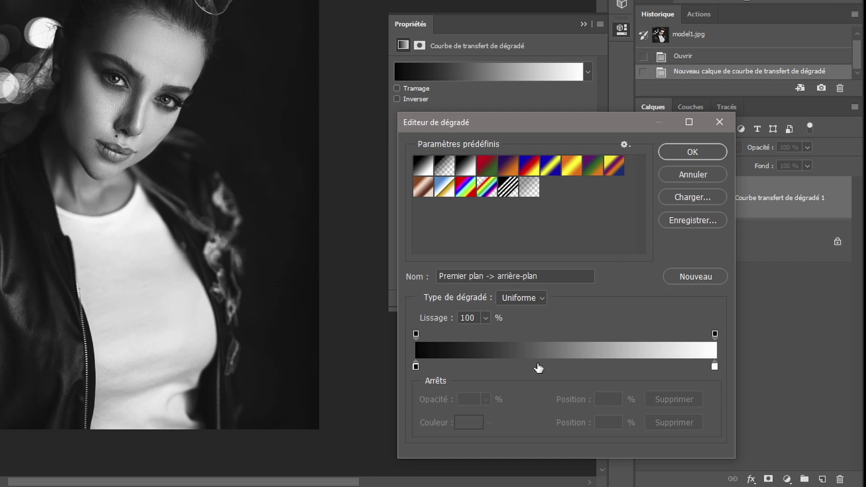
click(511, 365)
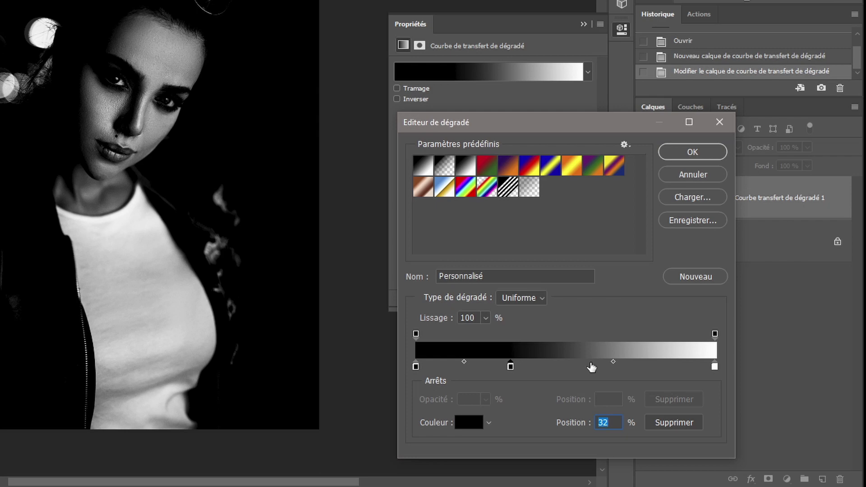
click(590, 366)
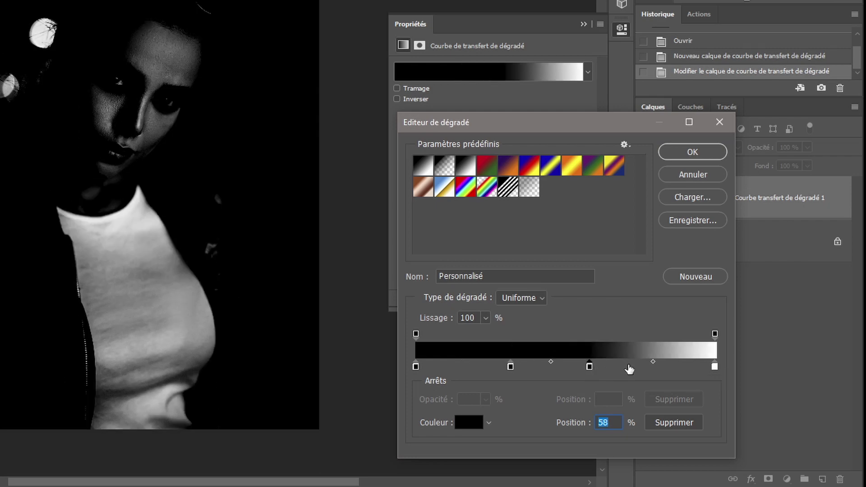
click(668, 367)
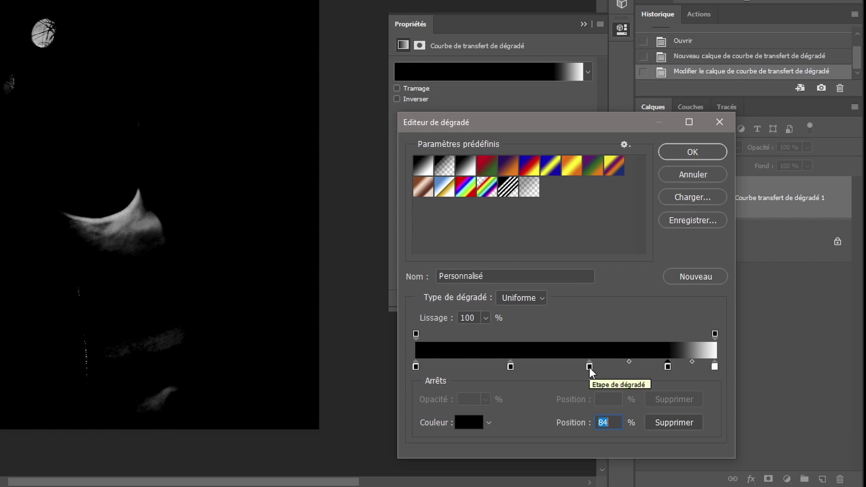
drag(590, 368, 567, 386)
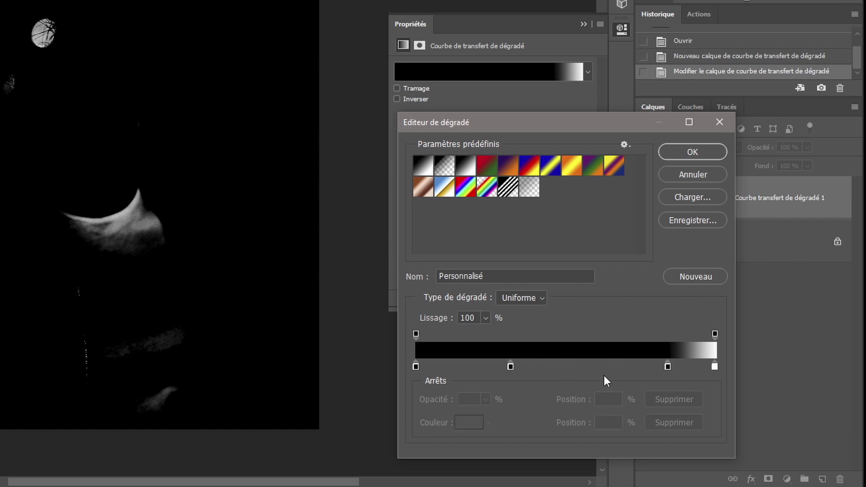
click(668, 367)
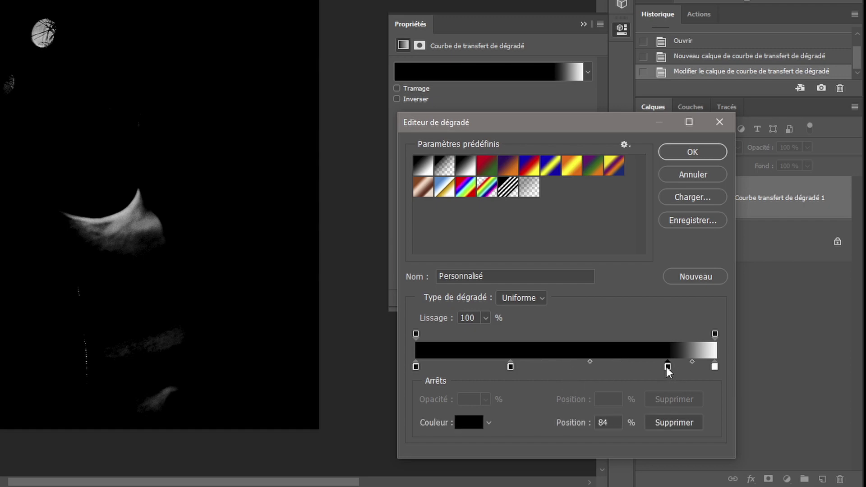
drag(668, 367, 694, 385)
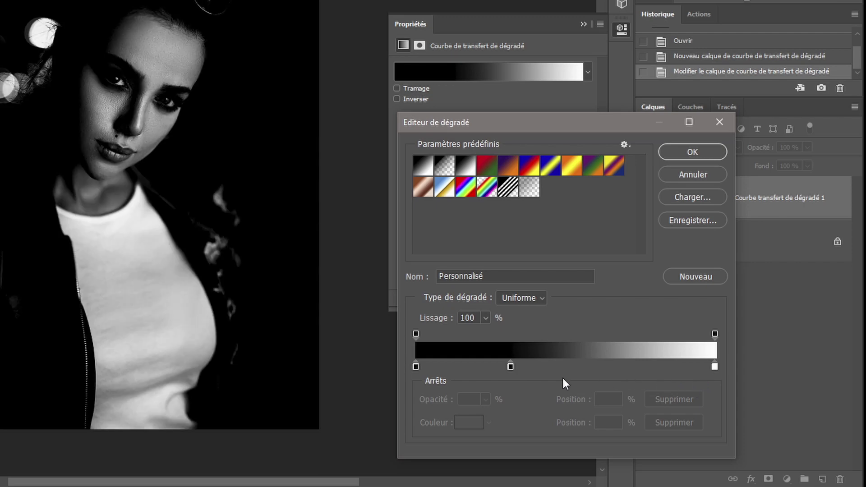
drag(510, 366, 513, 392)
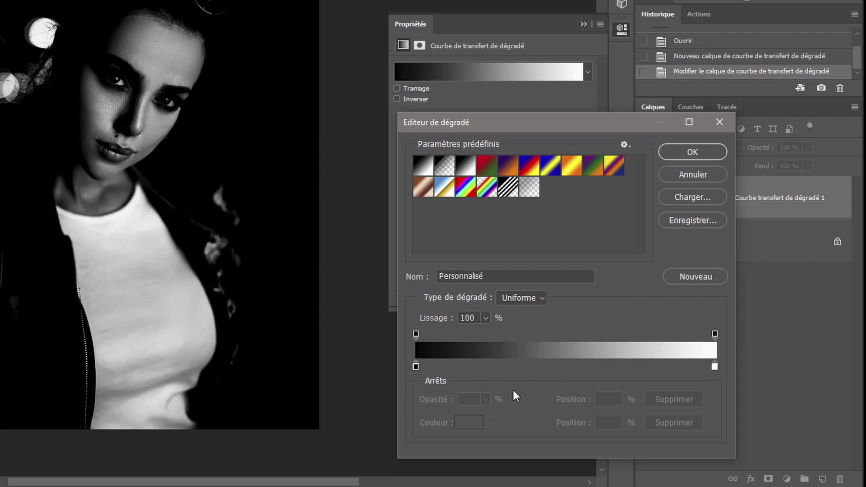
click(557, 366)
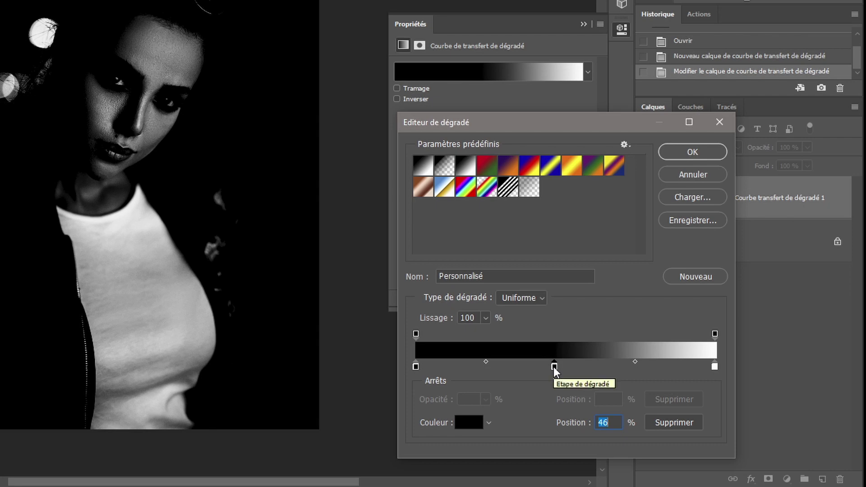
drag(554, 367, 600, 370)
click(582, 367)
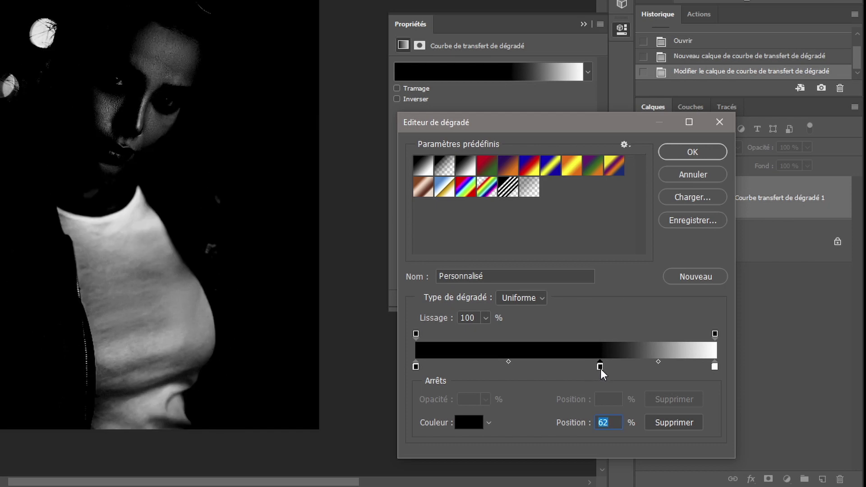
drag(601, 369, 569, 367)
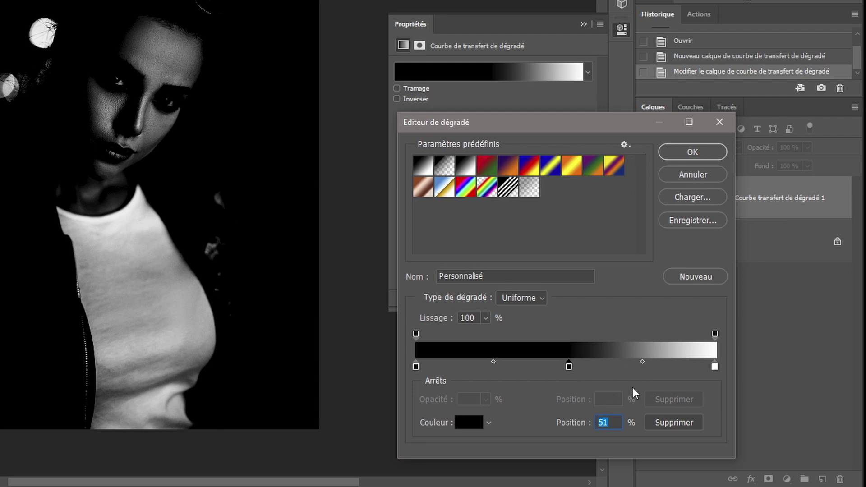
text(75)
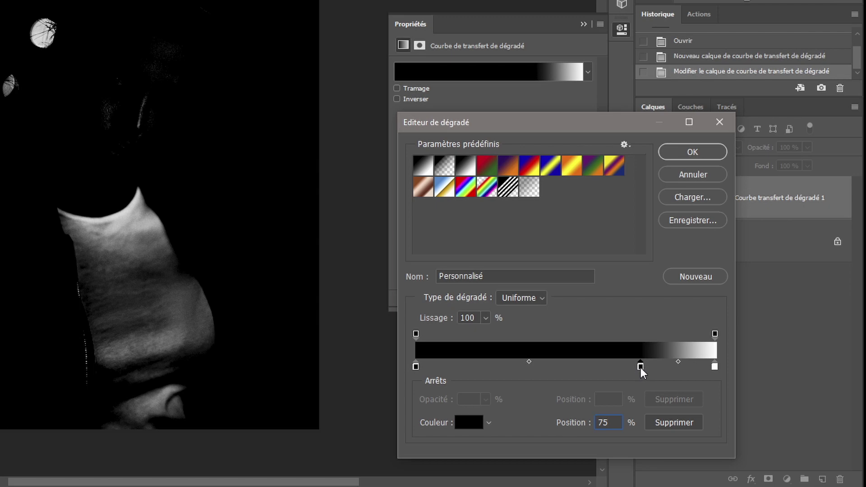
drag(641, 367, 475, 384)
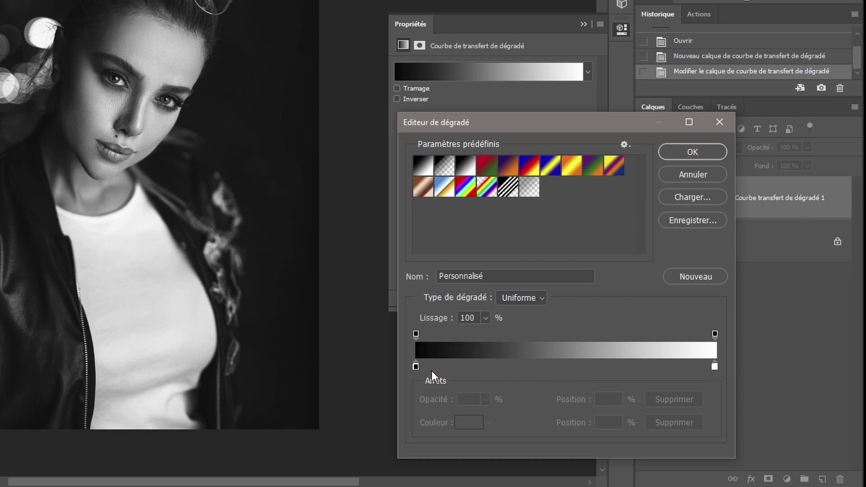
click(416, 366)
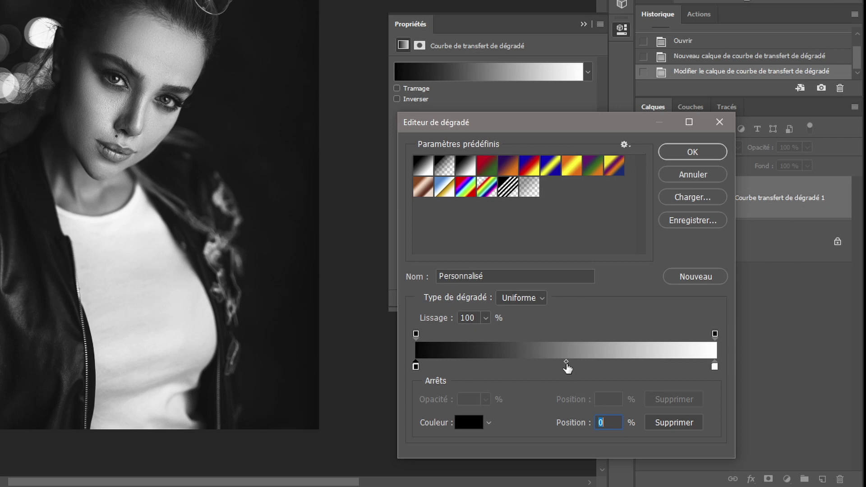
drag(566, 362, 467, 372)
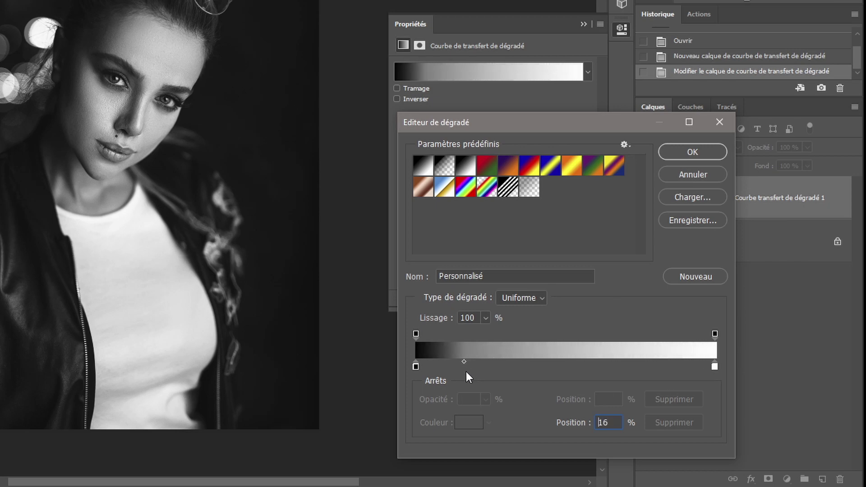
drag(466, 371, 643, 386)
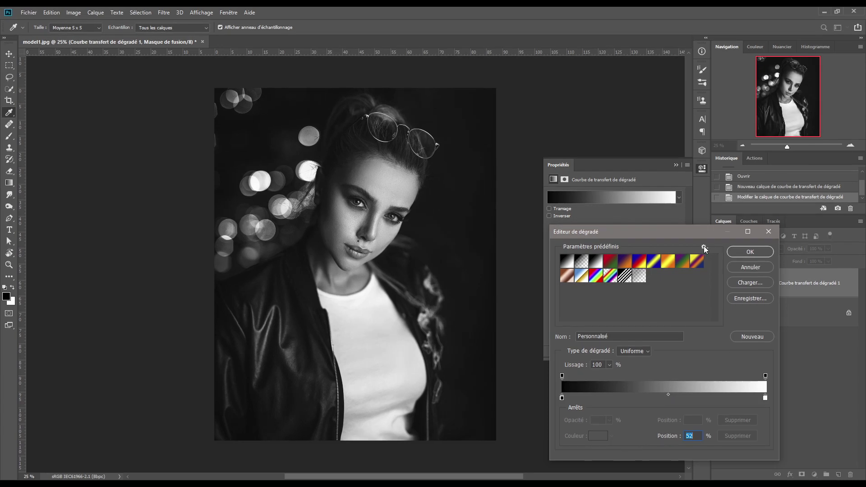
click(703, 247)
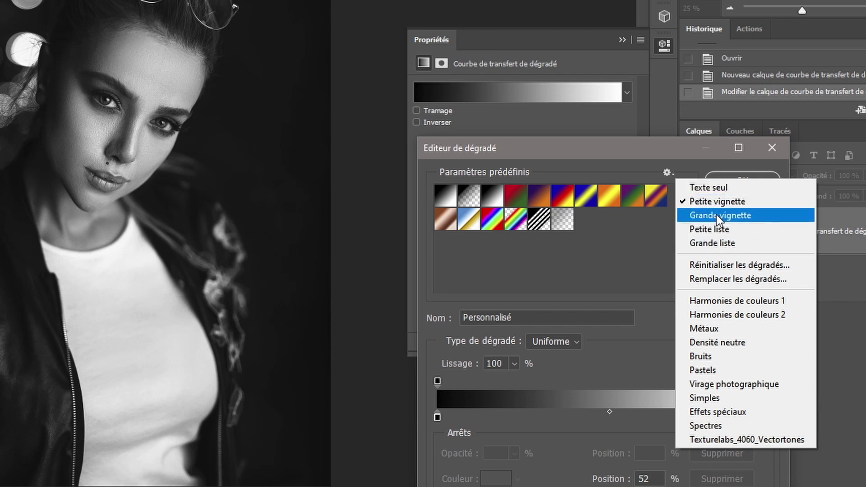
click(719, 188)
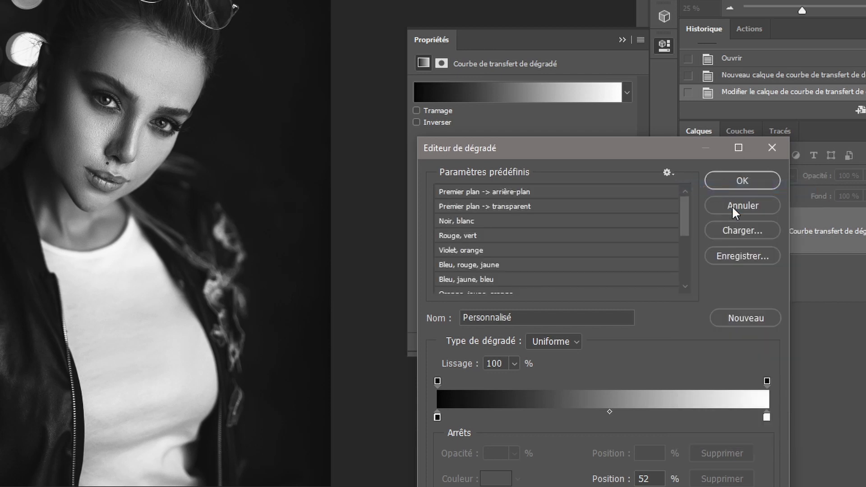
click(666, 173)
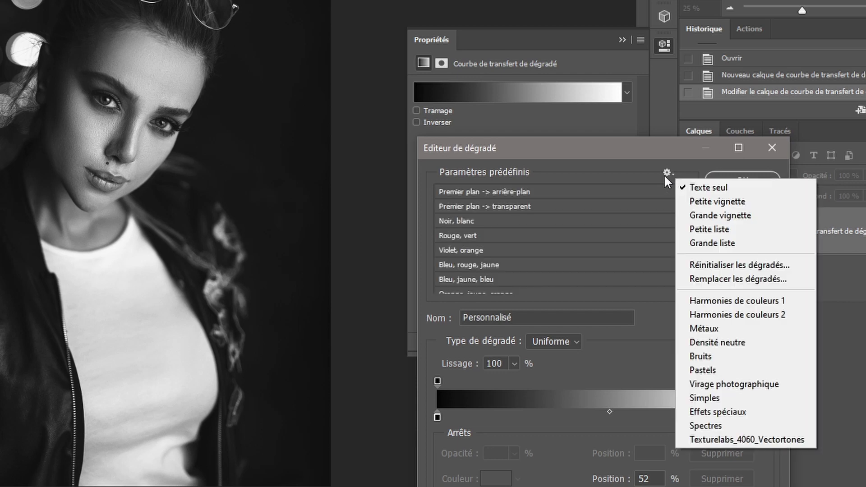
click(710, 215)
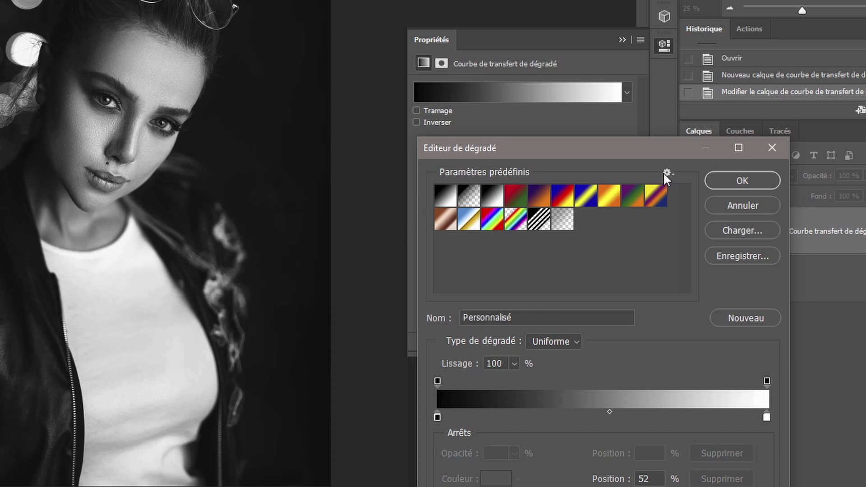
click(664, 173)
click(713, 215)
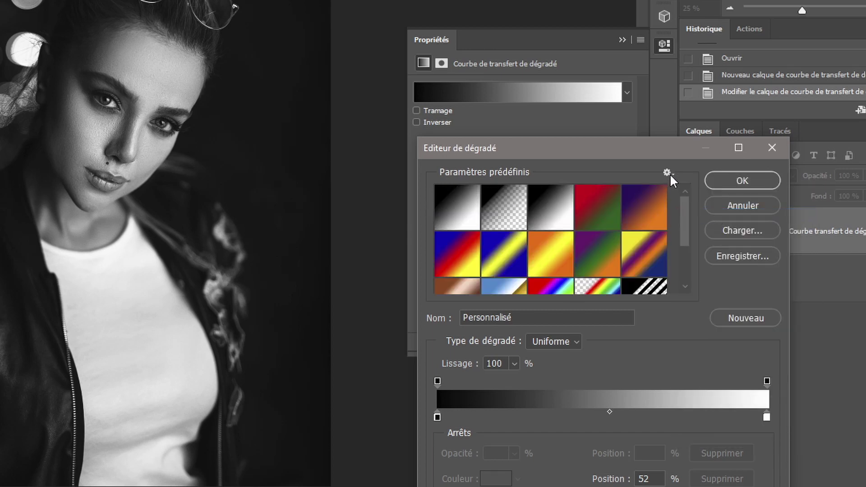
click(670, 174)
click(717, 226)
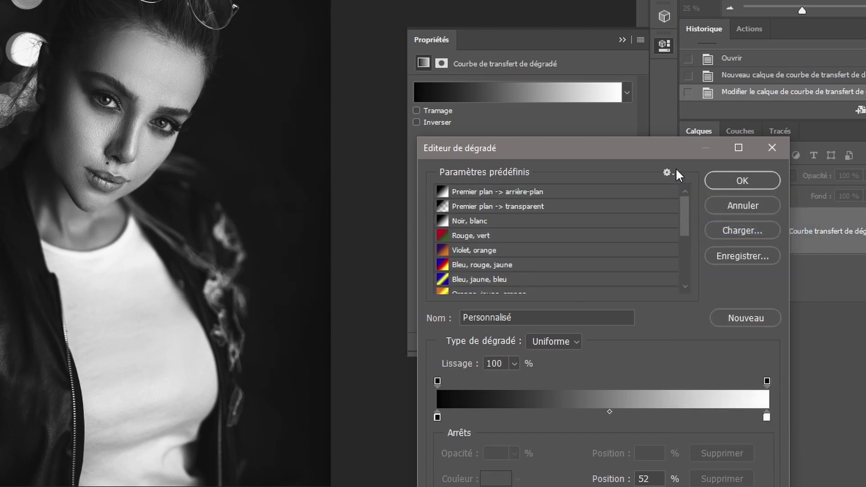
click(667, 172)
click(707, 243)
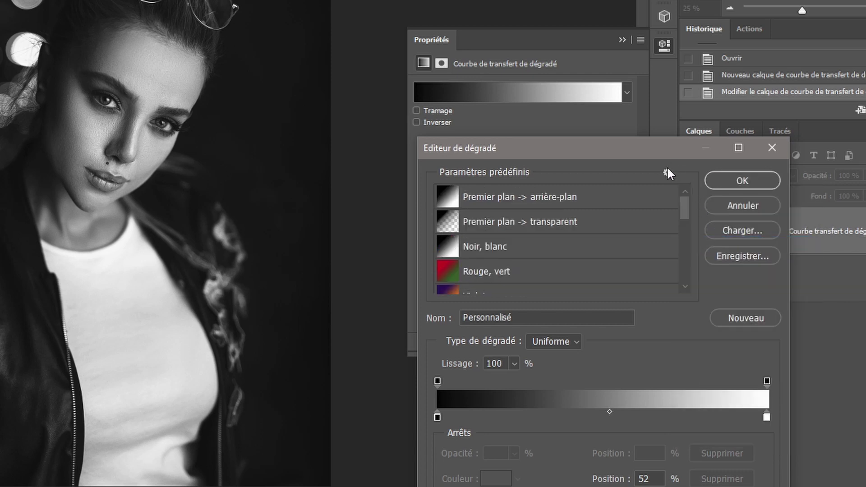
click(668, 172)
click(706, 201)
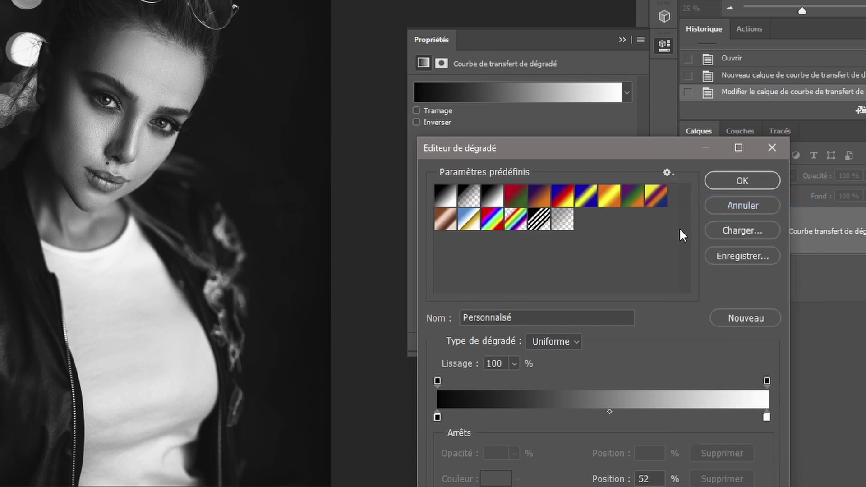
click(667, 173)
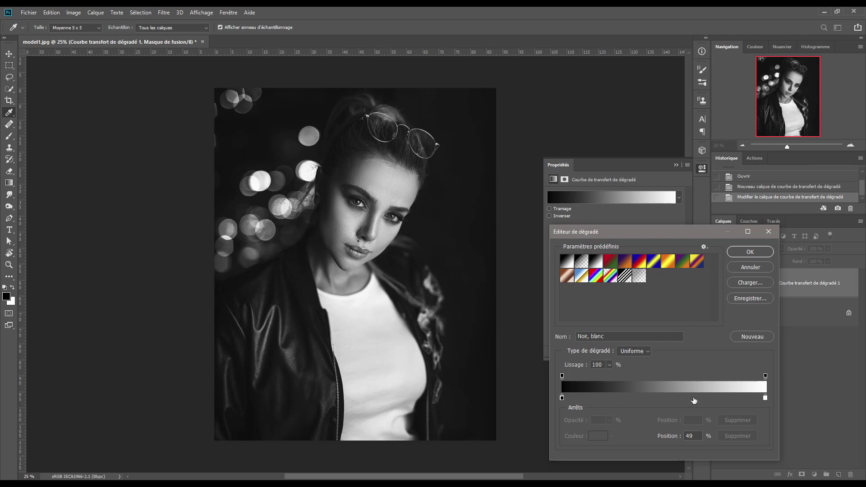
Step: Apply the Noir, blanc gradient preset and select its left black colour stop
click(596, 262)
drag(596, 262, 604, 302)
click(562, 399)
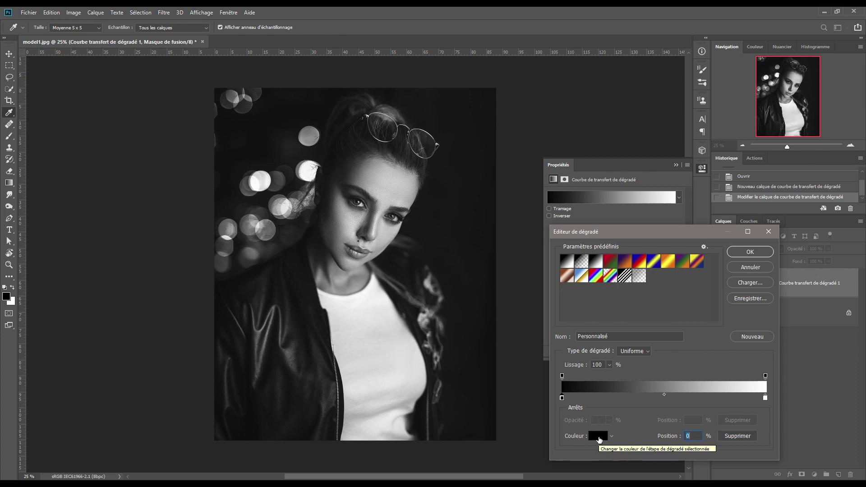
Step: Set the gradient's left stop to mid grey 808080 (H 0, S 0, L 50)
click(600, 437)
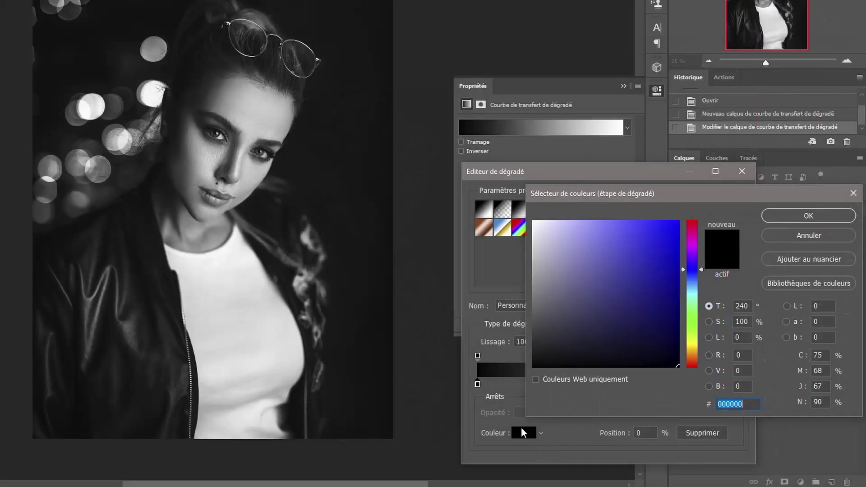
drag(687, 190, 598, 190)
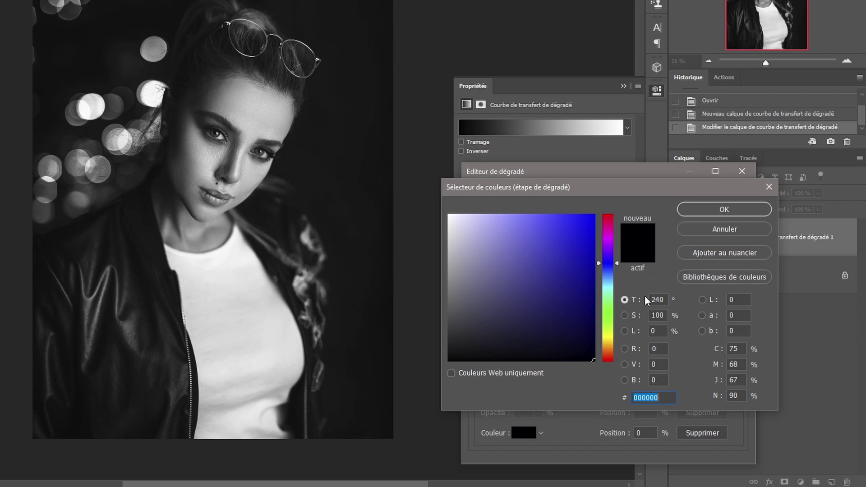
double_click(667, 301)
text(0)
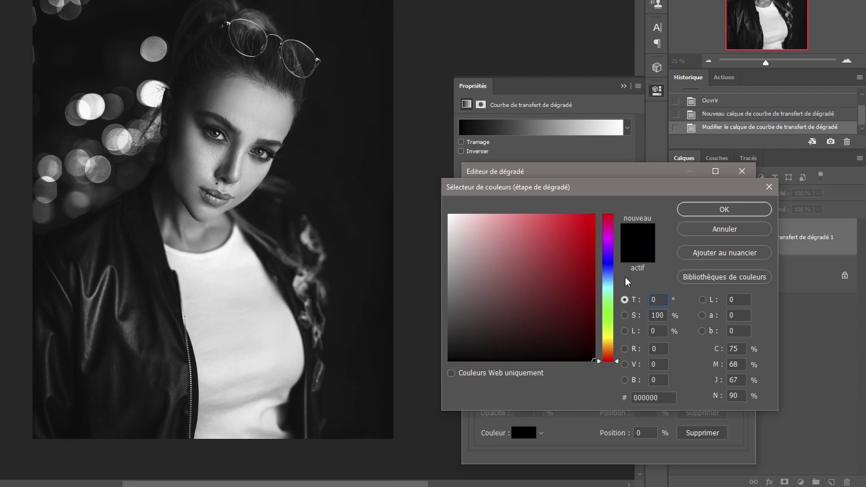
double_click(651, 315)
text(0)
key(Tab)
text(50)
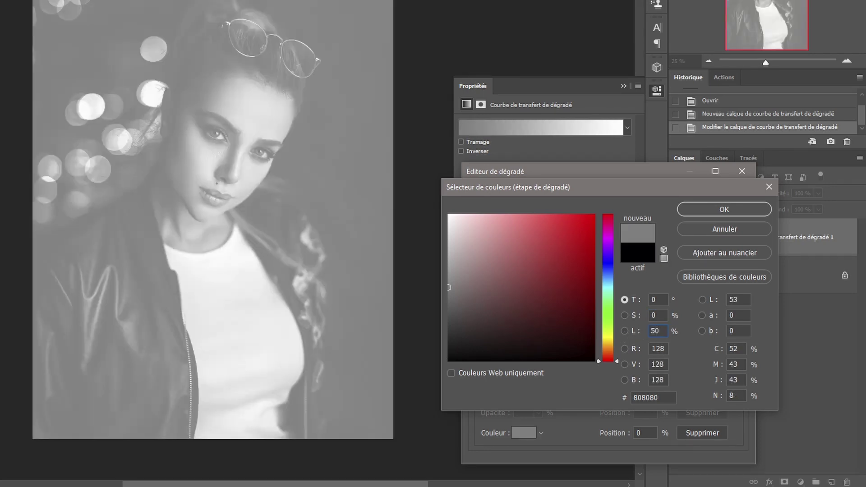
click(710, 211)
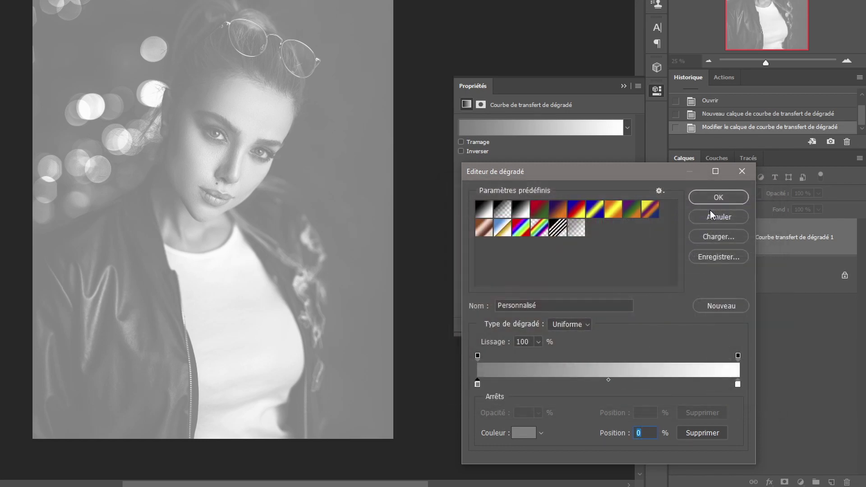
Step: Set the right stop to mid grey (L 50) too and apply the grey-to-grey gradient
click(738, 384)
click(523, 434)
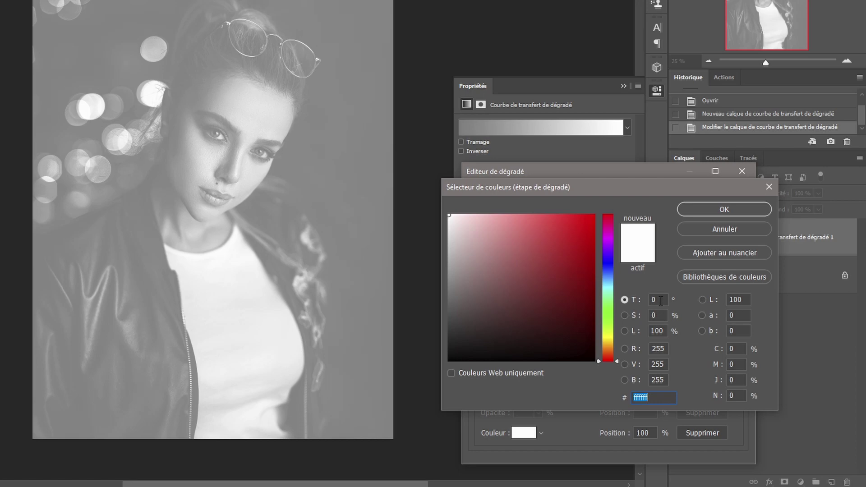
drag(663, 331, 627, 328)
text(50)
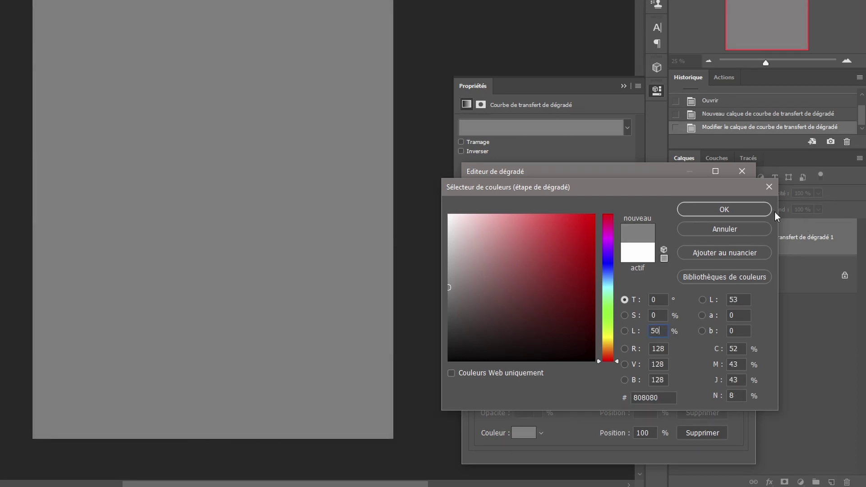
click(724, 209)
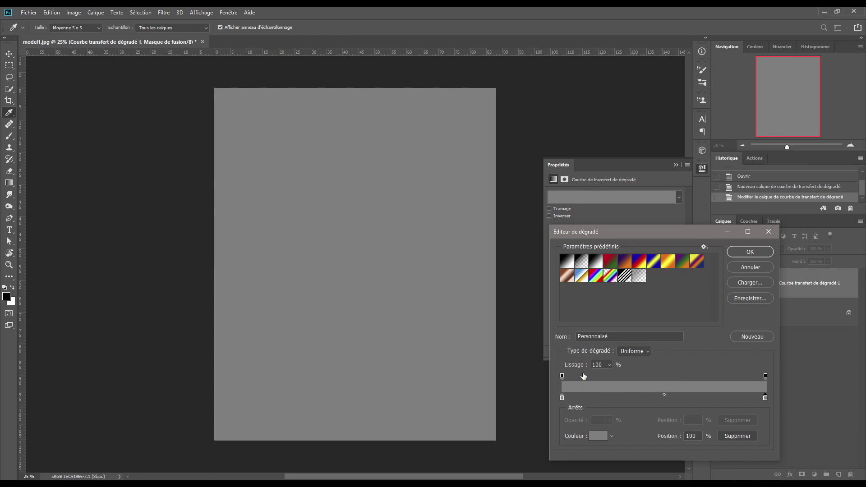
click(750, 252)
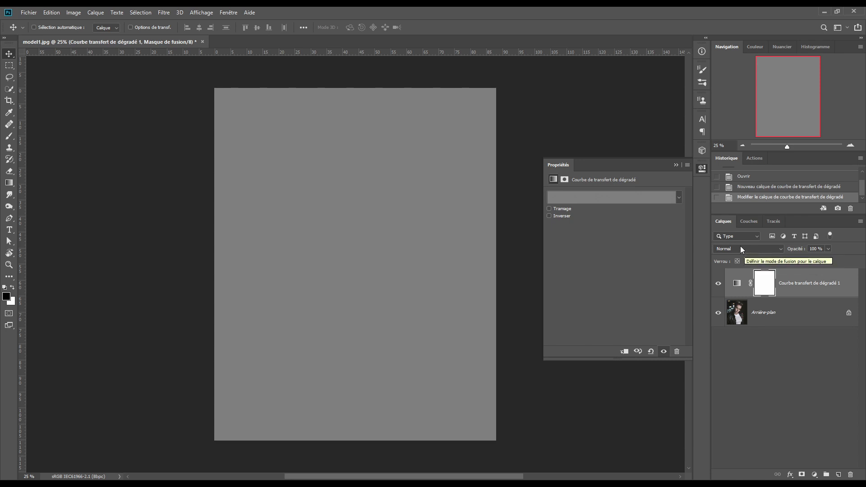
Step: Blend the grey gradient map layer in Lumière tamisée (Soft Light) mode and reopen its gradient
click(741, 248)
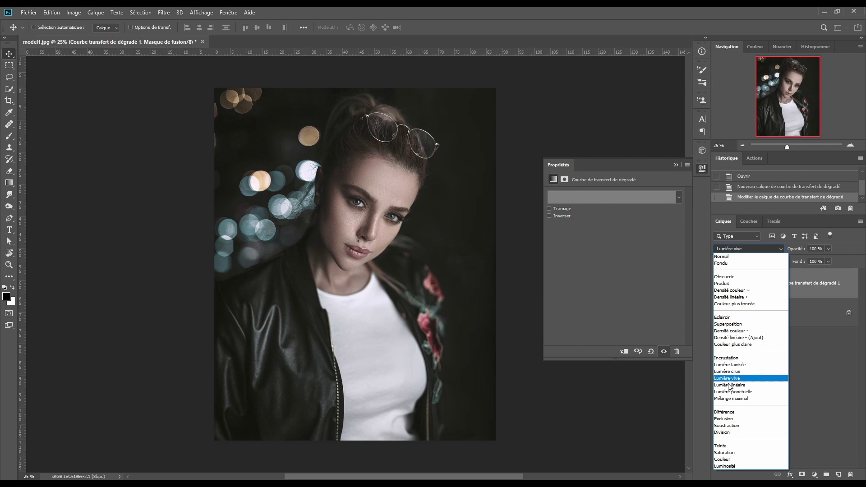
click(726, 256)
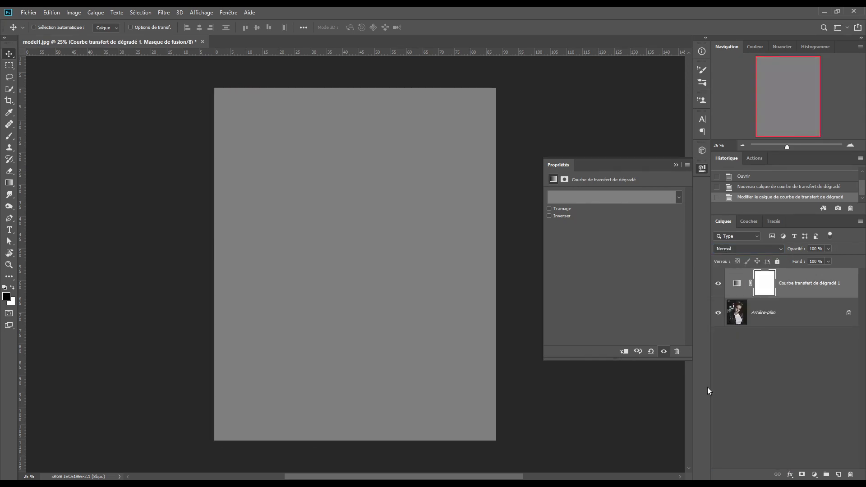
click(737, 249)
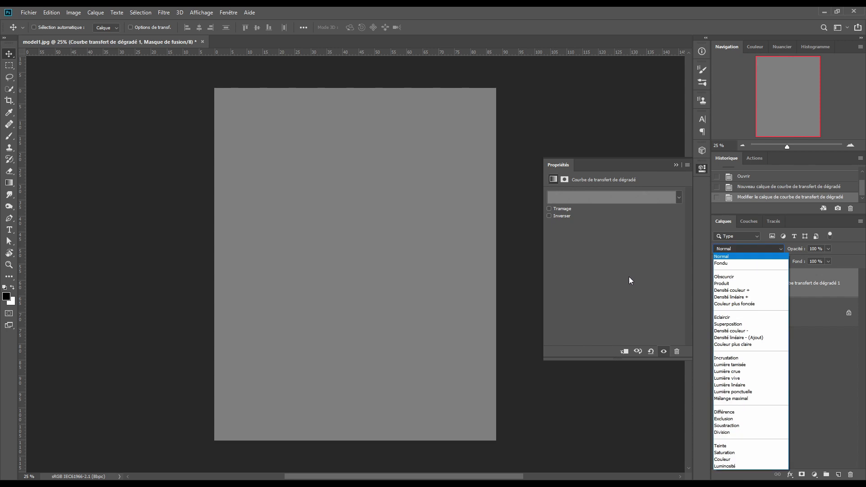
click(726, 364)
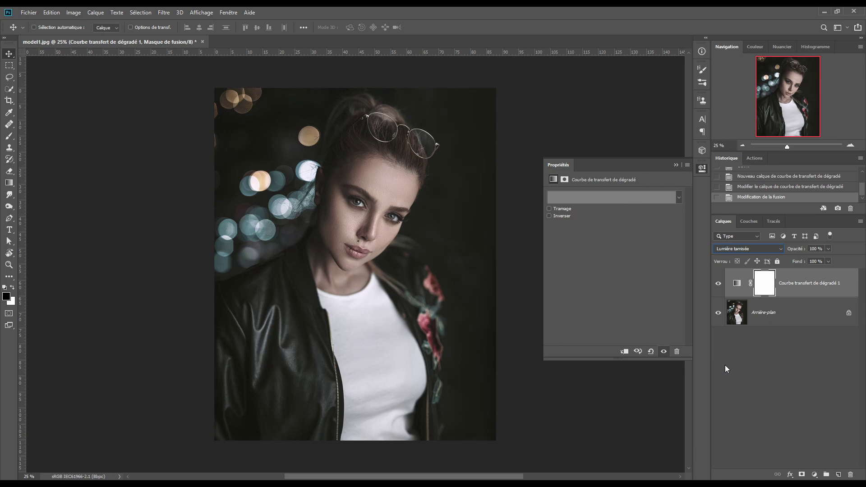
click(728, 247)
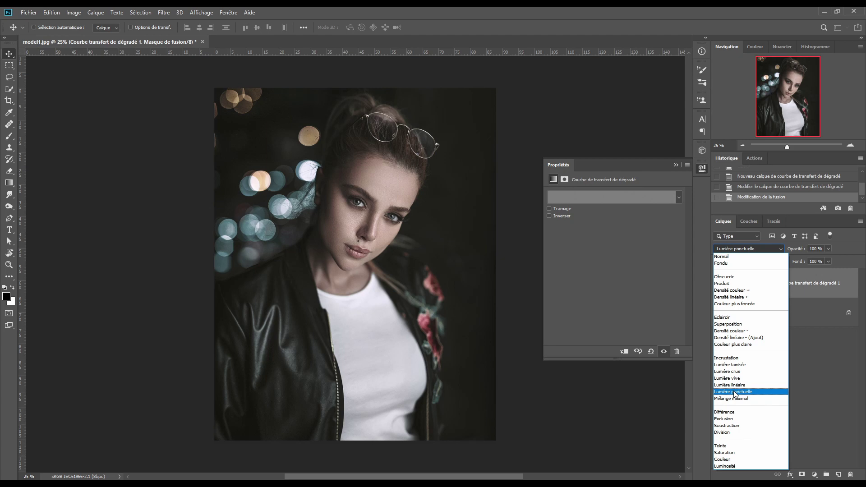
click(728, 365)
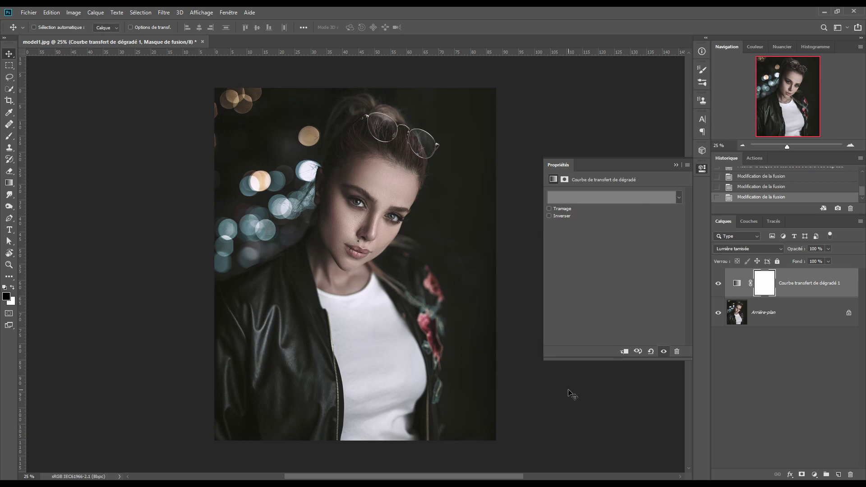
click(612, 198)
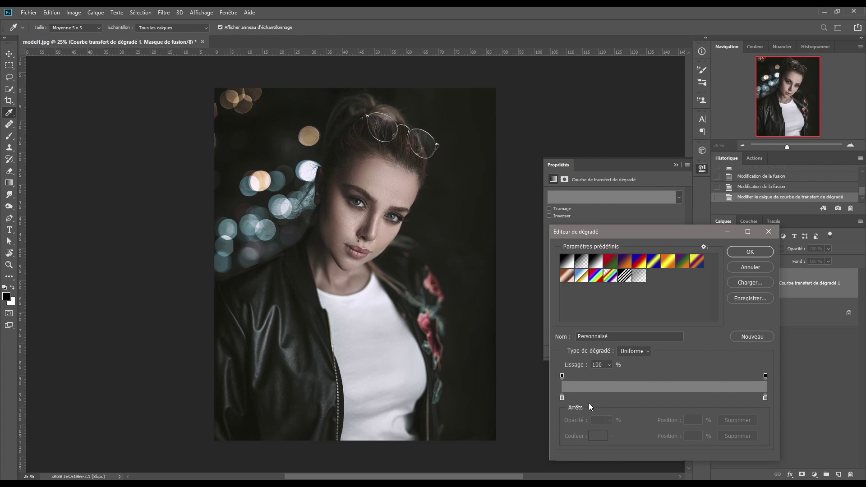
Step: Change the gradient's dark-end stop to violet 572dc1
click(562, 397)
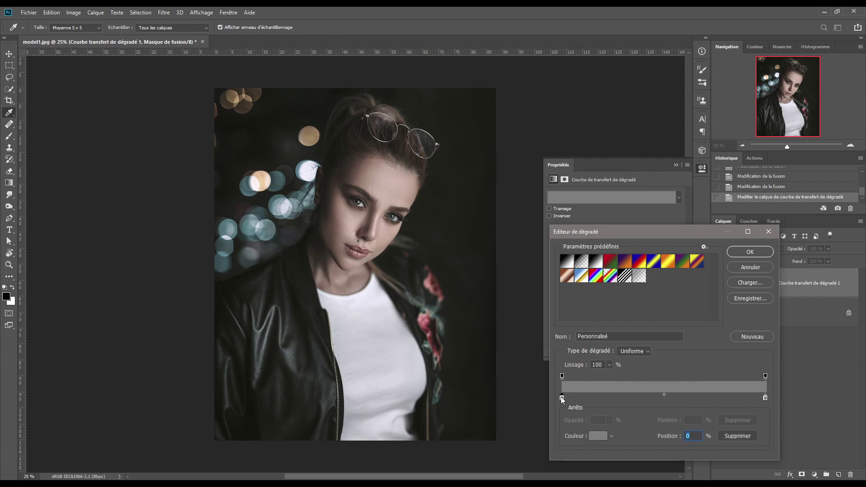
click(596, 436)
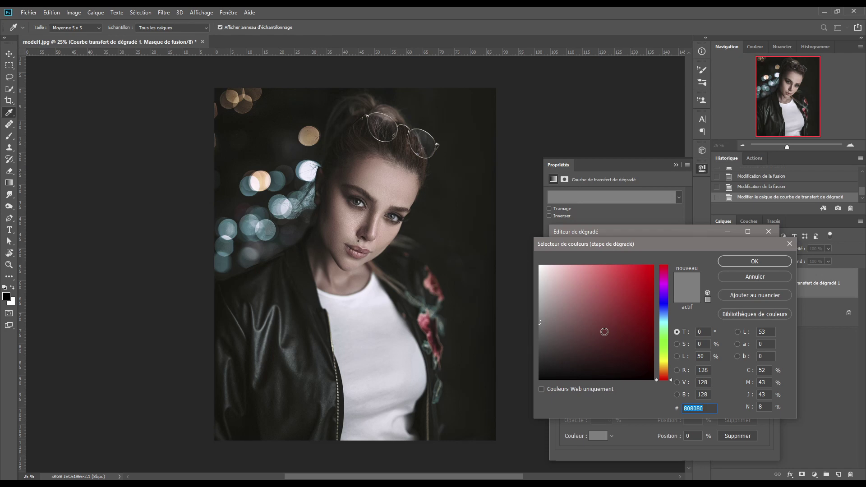
click(661, 411)
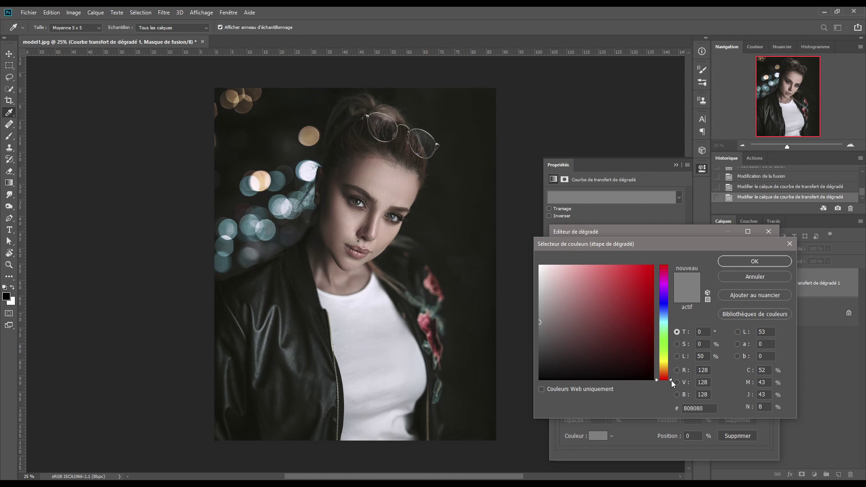
drag(671, 380, 671, 302)
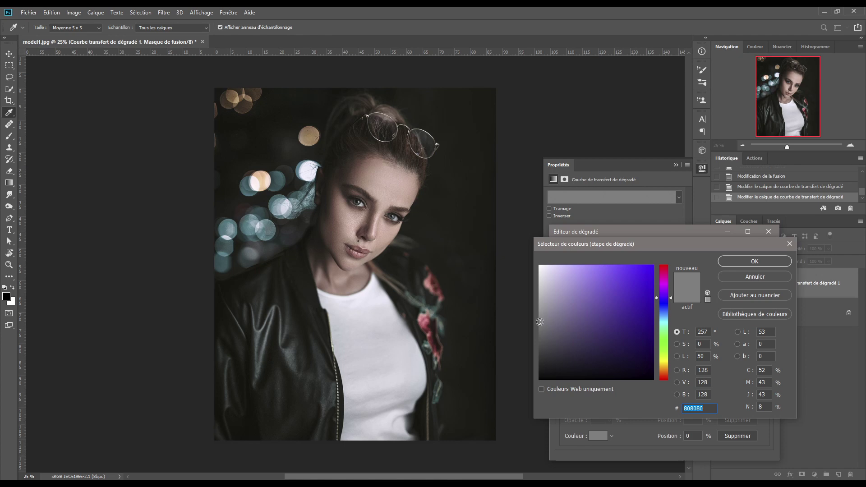
drag(539, 322, 629, 317)
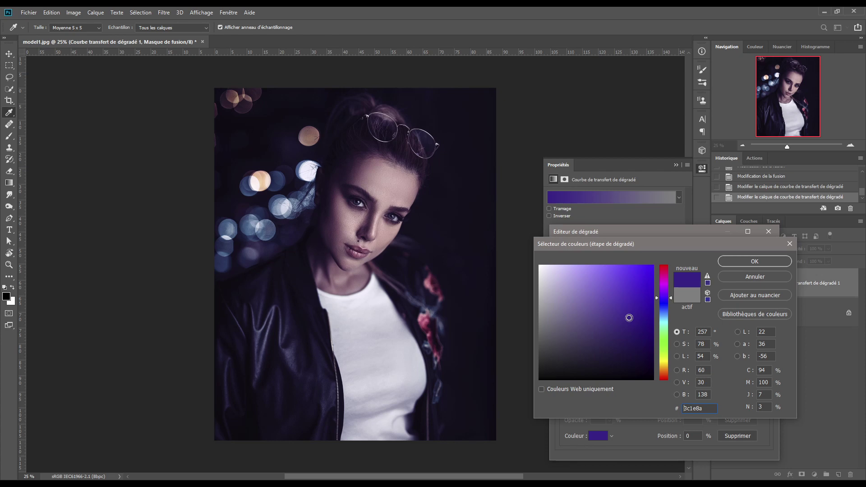
mouse_move(629, 318)
mouse_down()
mouse_move(629, 280)
mouse_move(623, 292)
mouse_move(622, 279)
mouse_move(606, 271)
mouse_move(602, 362)
mouse_move(602, 347)
mouse_up()
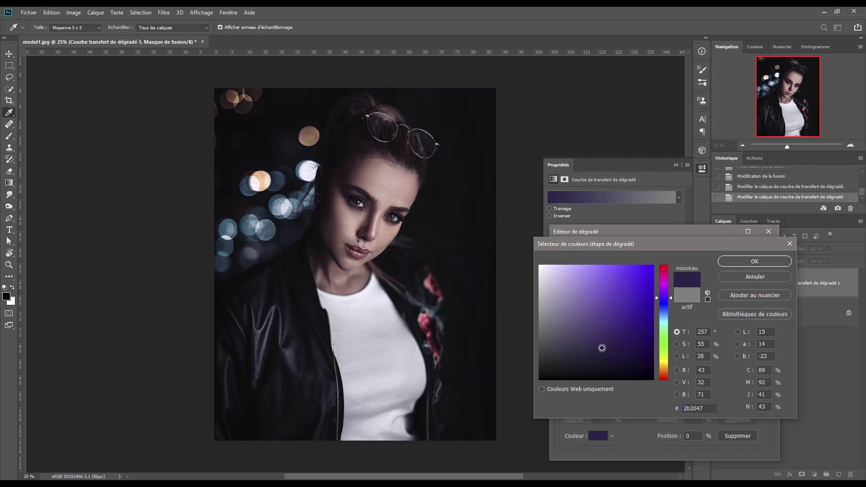
drag(602, 348, 536, 319)
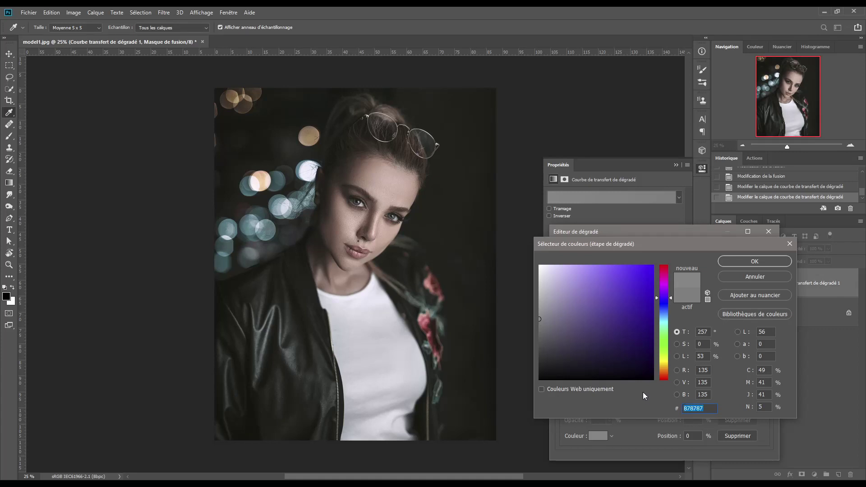
text(57)
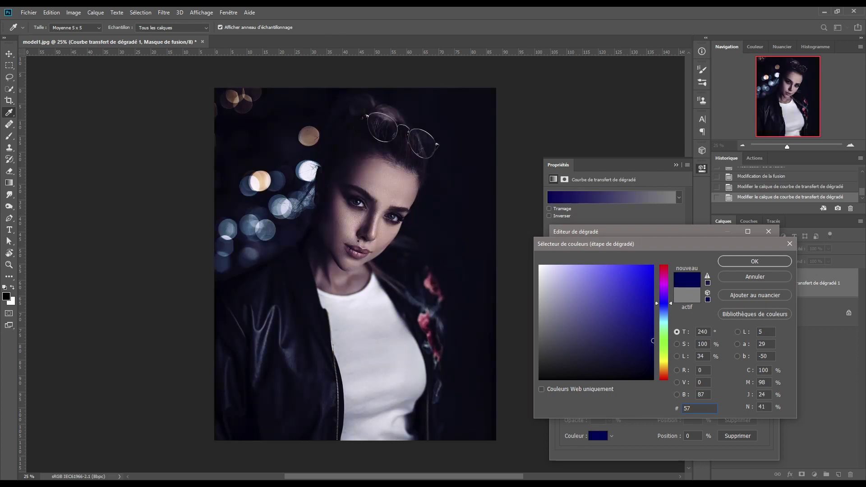
text(2dc)
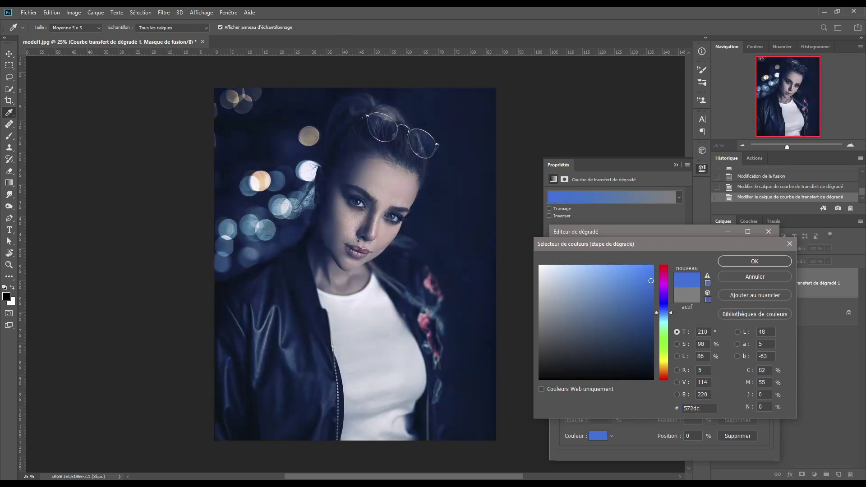
text(1)
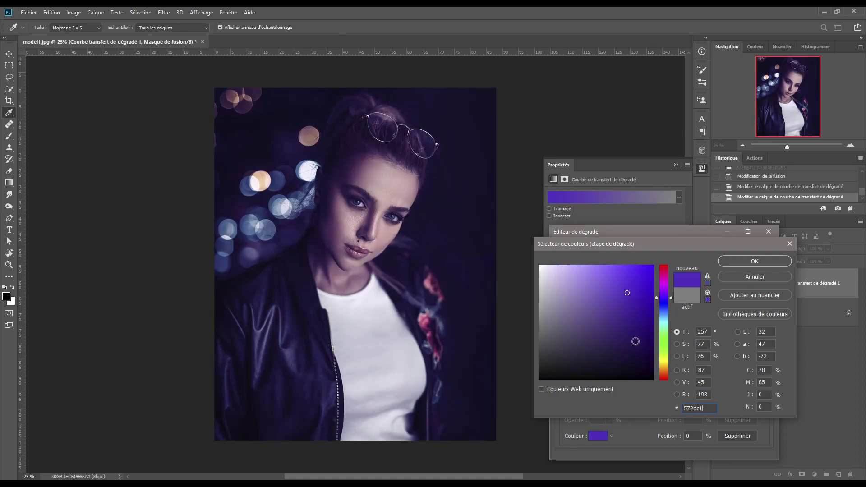
click(755, 261)
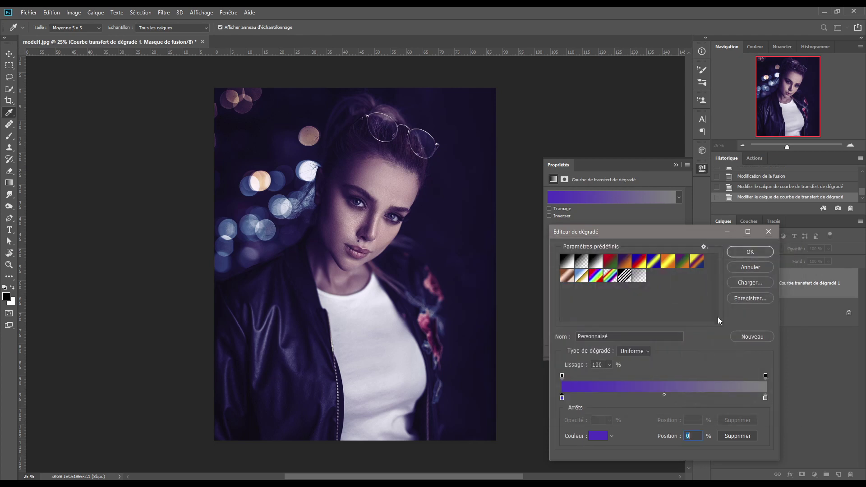
Step: Set the light-end stop to orange ec6c25 and apply the violet-to-orange gradient
click(766, 397)
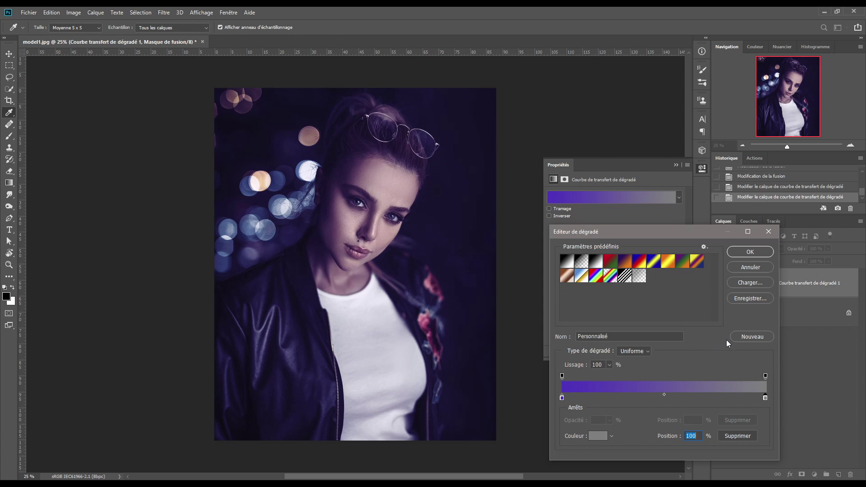
click(598, 437)
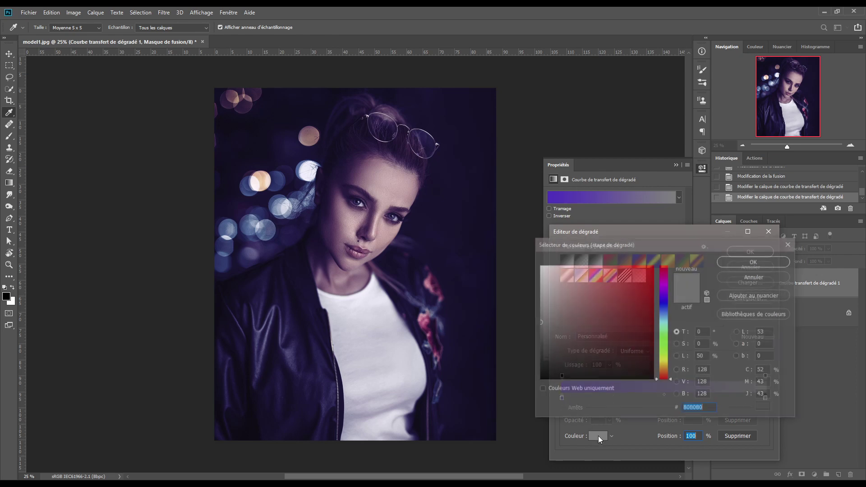
drag(670, 381, 670, 373)
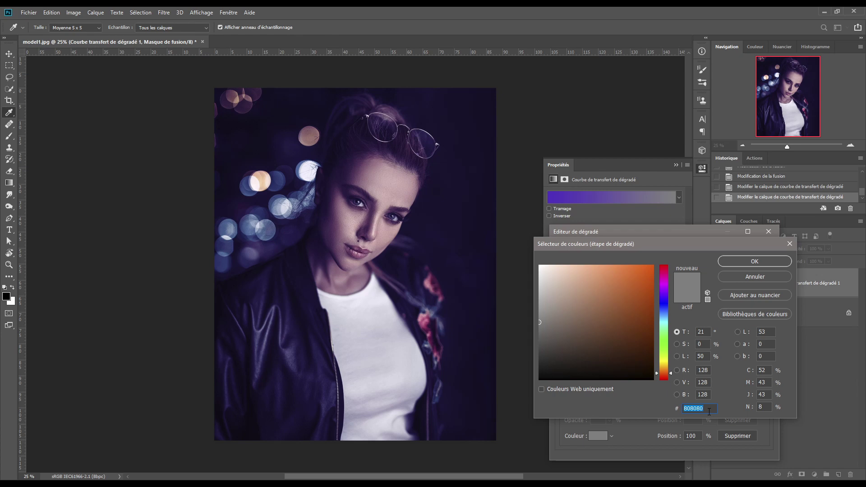
text(ec)
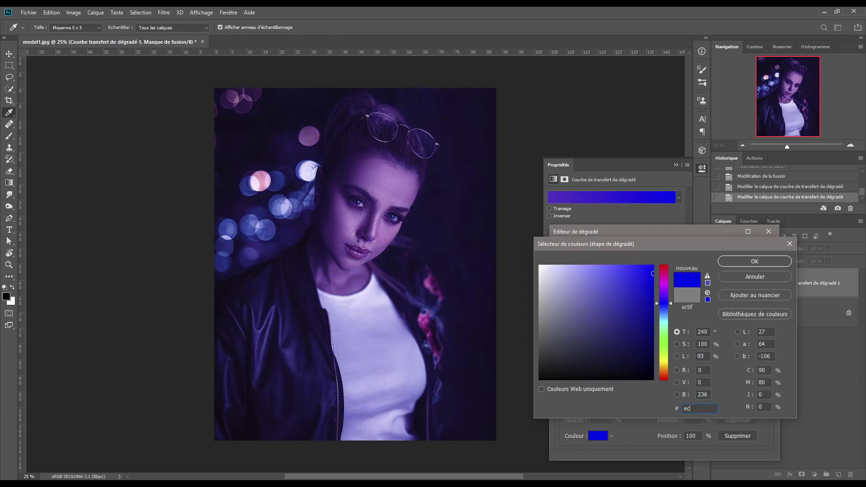
text(6c)
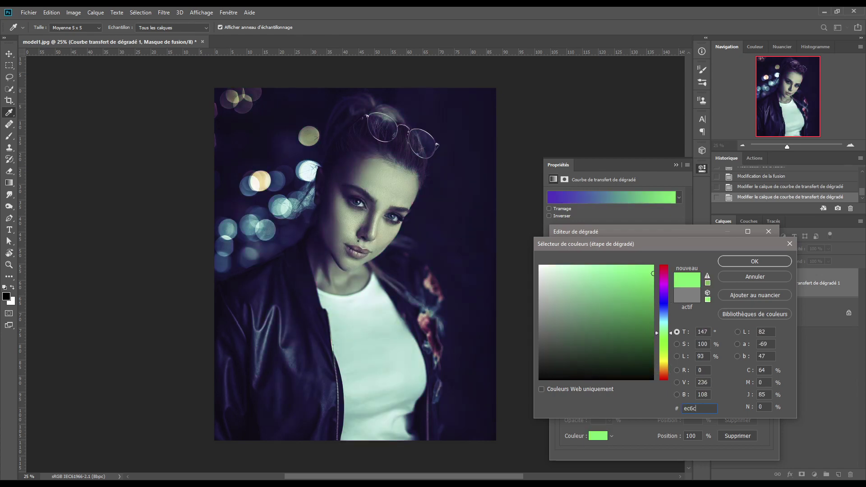
text(25)
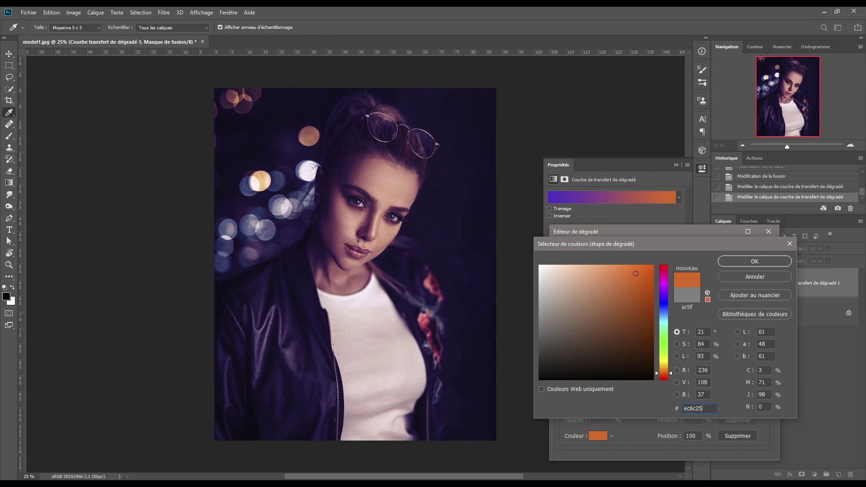
click(744, 260)
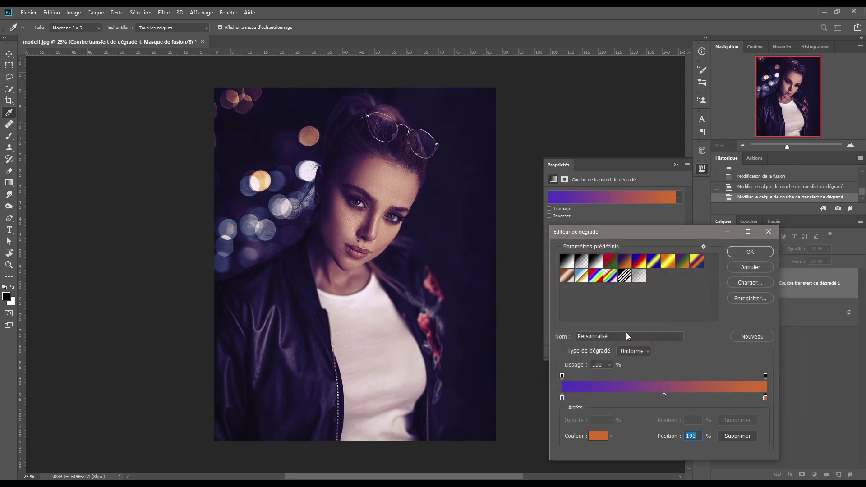
click(750, 252)
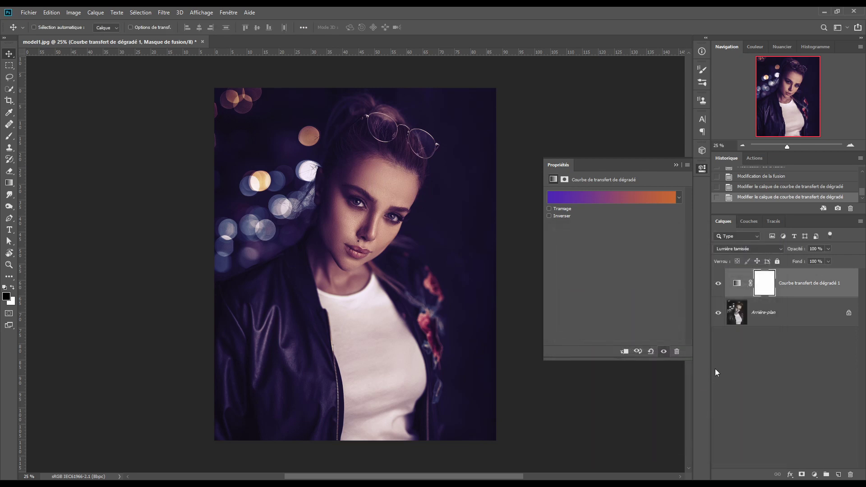
Step: Lower the portrait's gradient map opacity to 74%, toggling its visibility to compare
click(719, 283)
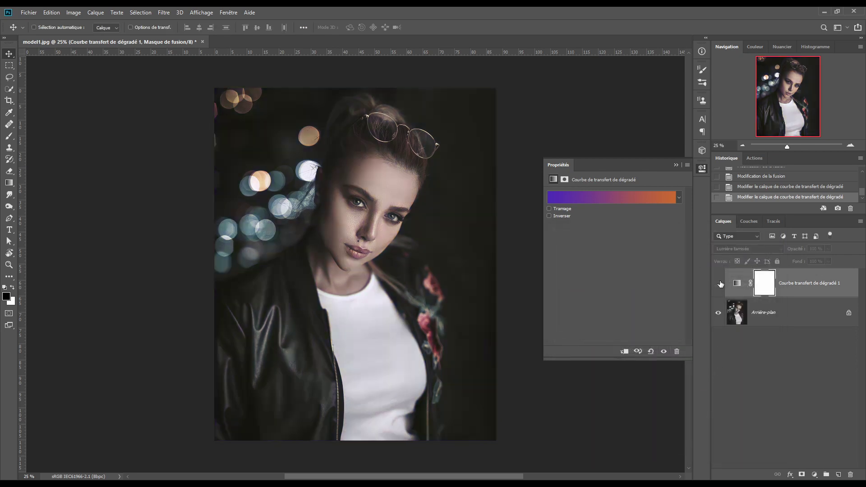
click(719, 284)
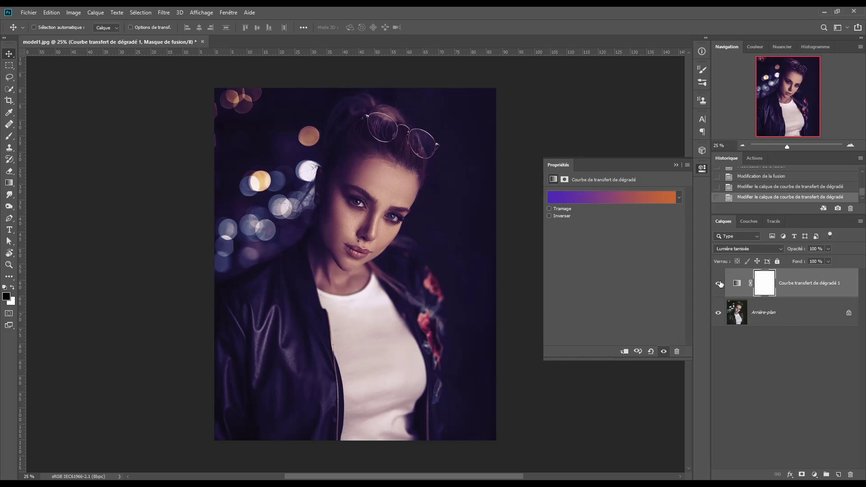
click(720, 284)
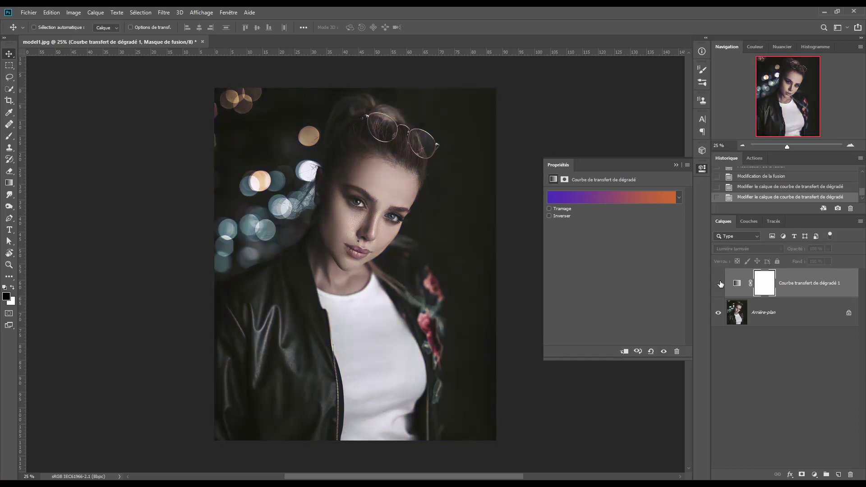
click(721, 284)
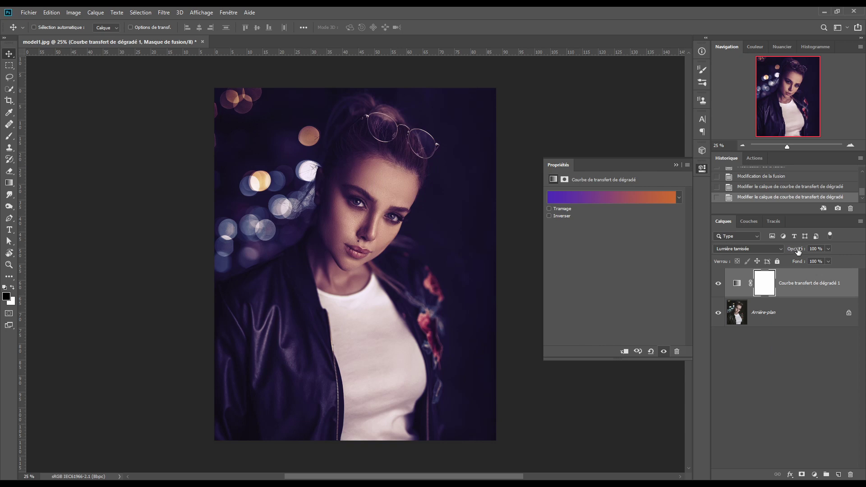
drag(799, 251, 786, 254)
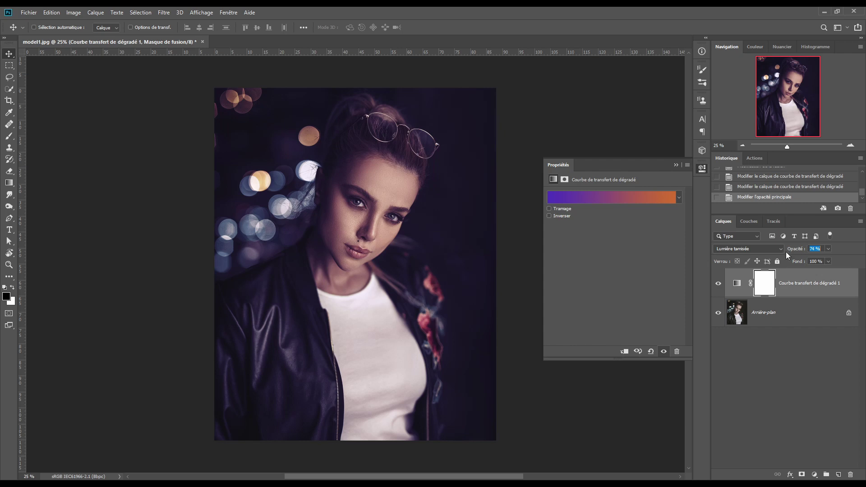
click(718, 285)
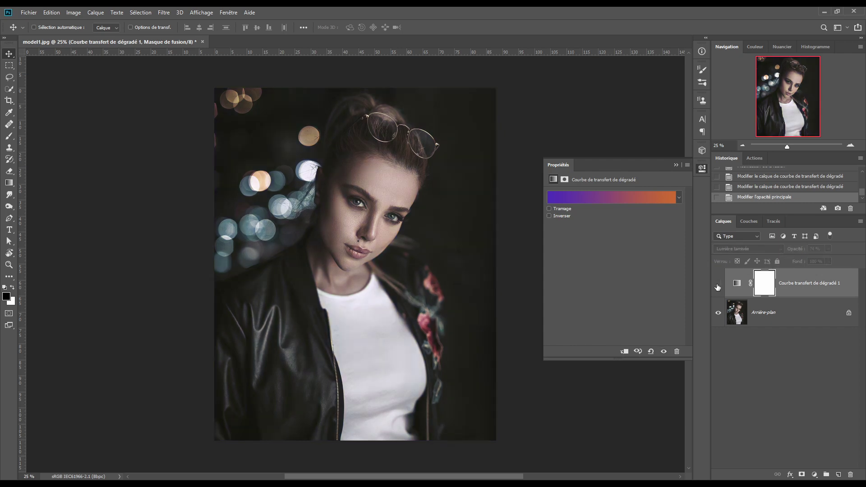
click(718, 285)
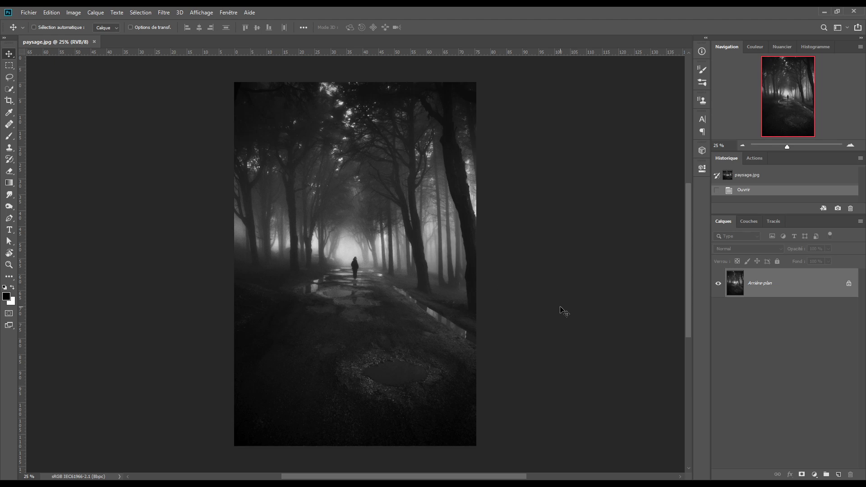
Step: Add a Gradient Map layer to the forest and set its dark stop to 1b1b88
click(814, 475)
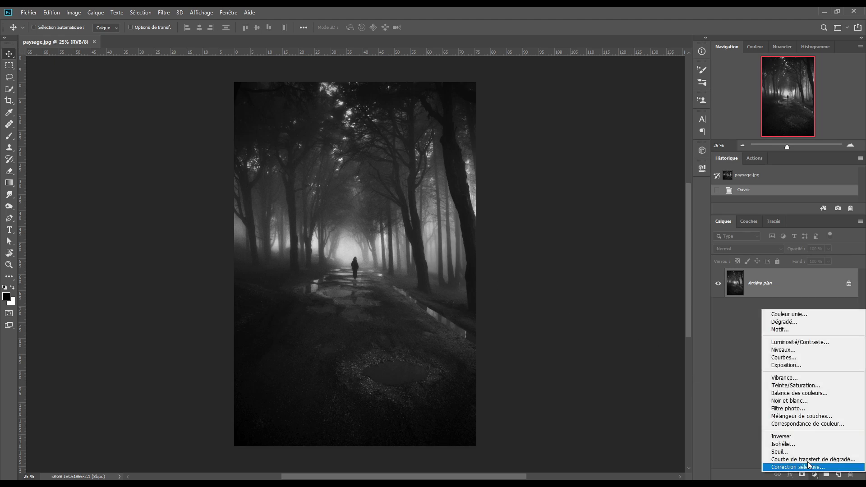
click(807, 459)
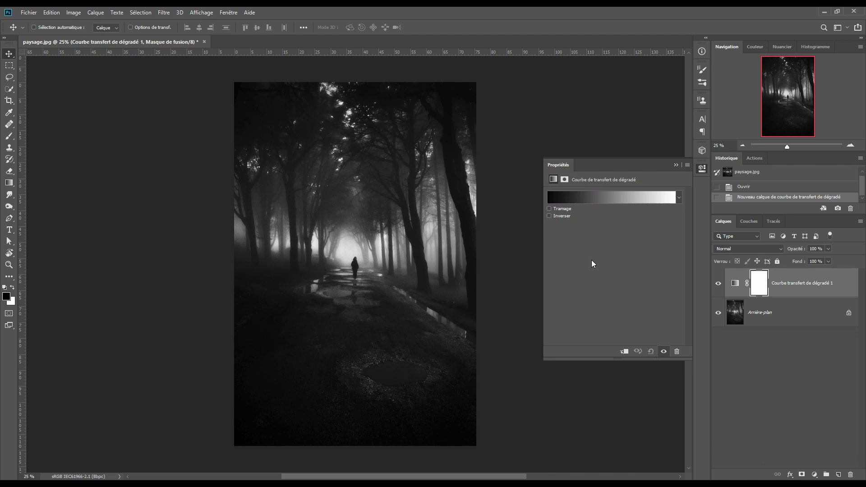
click(588, 198)
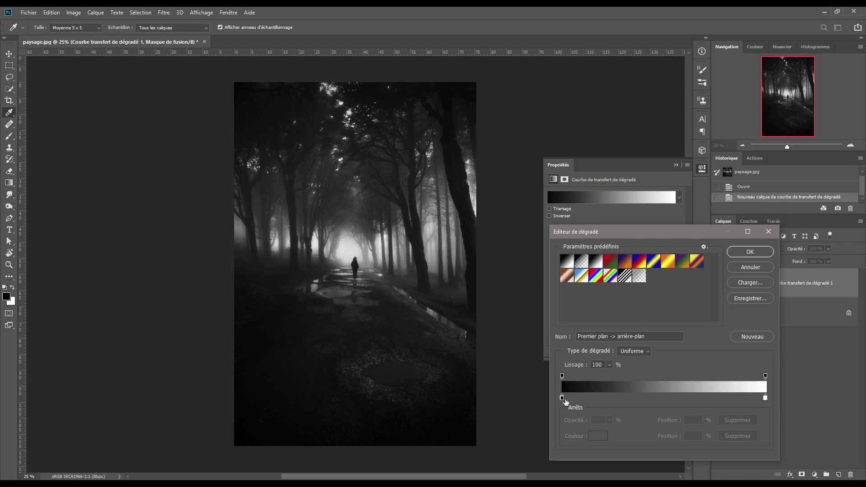
click(562, 399)
click(595, 437)
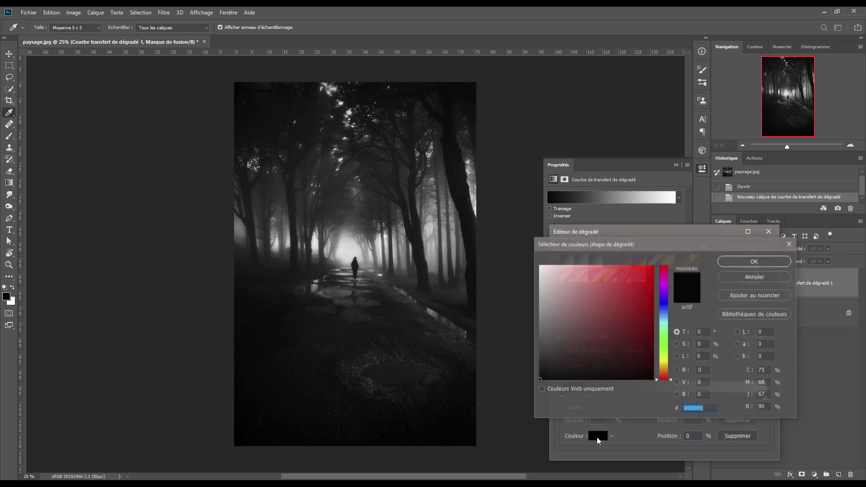
text(1)
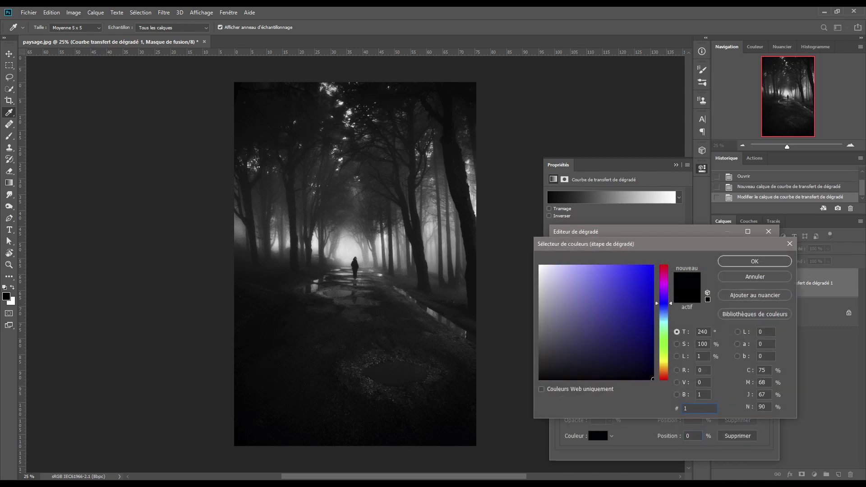
text(b1b)
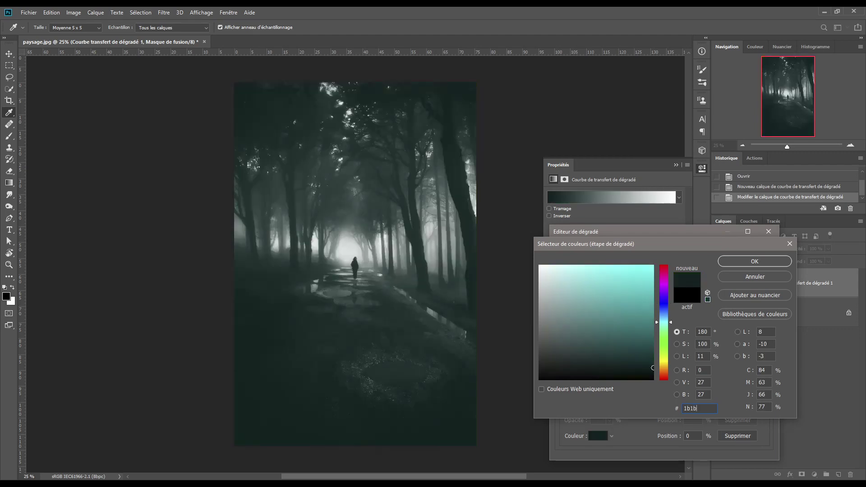
text(88)
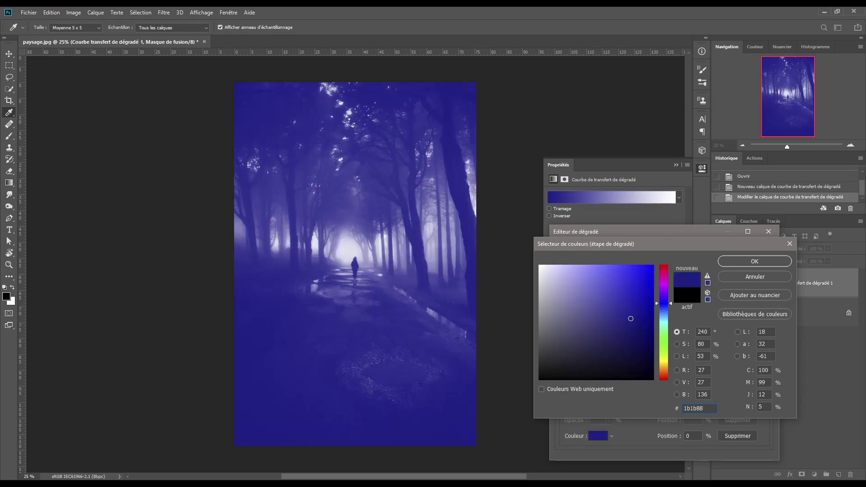
click(759, 261)
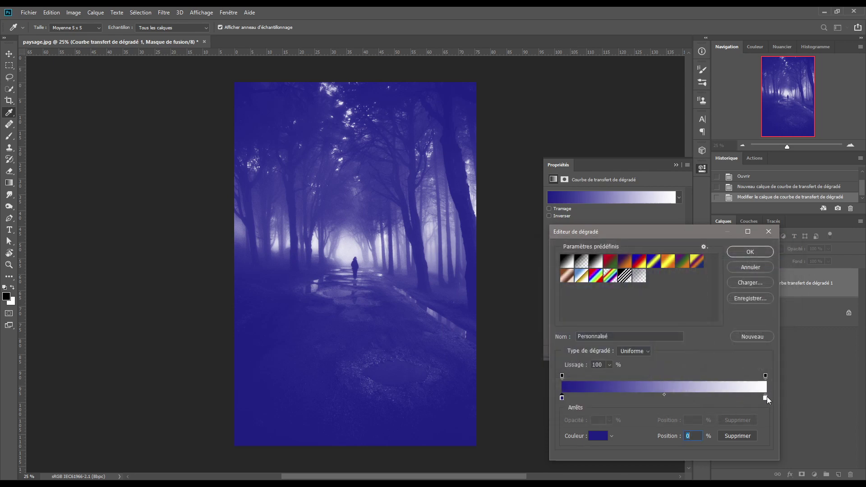
Step: Set the light stop to orange ff6e16 and apply the gradient
click(766, 398)
click(599, 435)
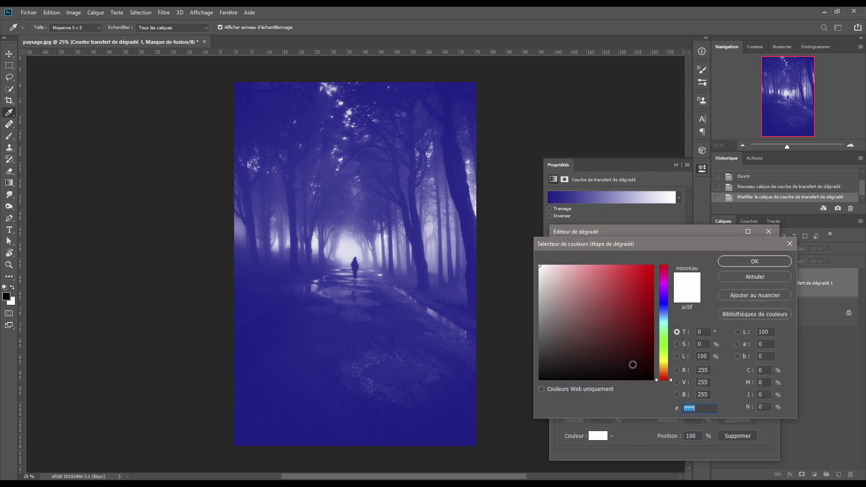
text(ff6)
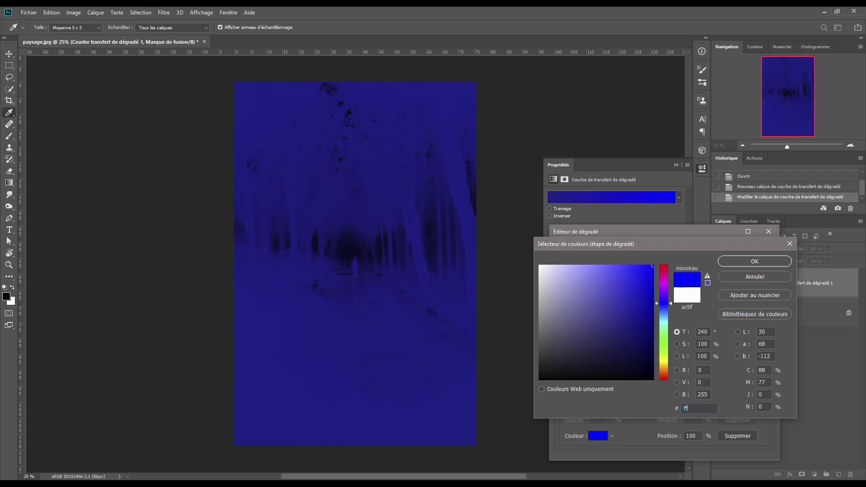
text(e)
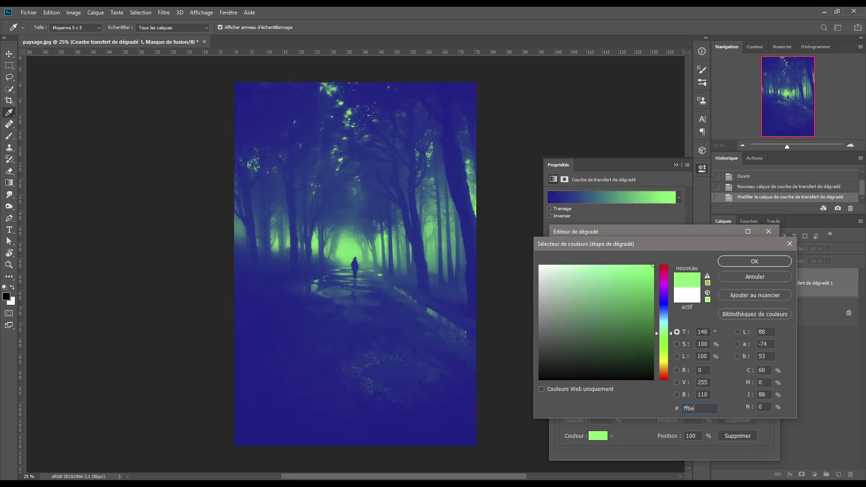
text(16)
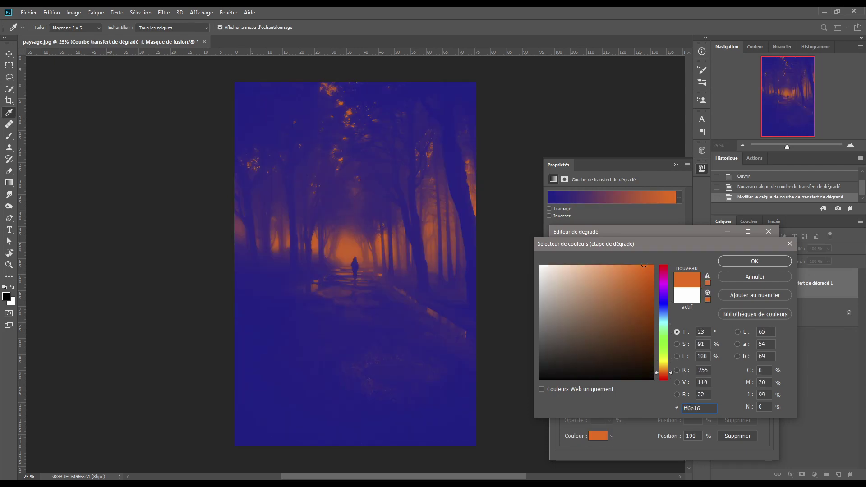
click(749, 261)
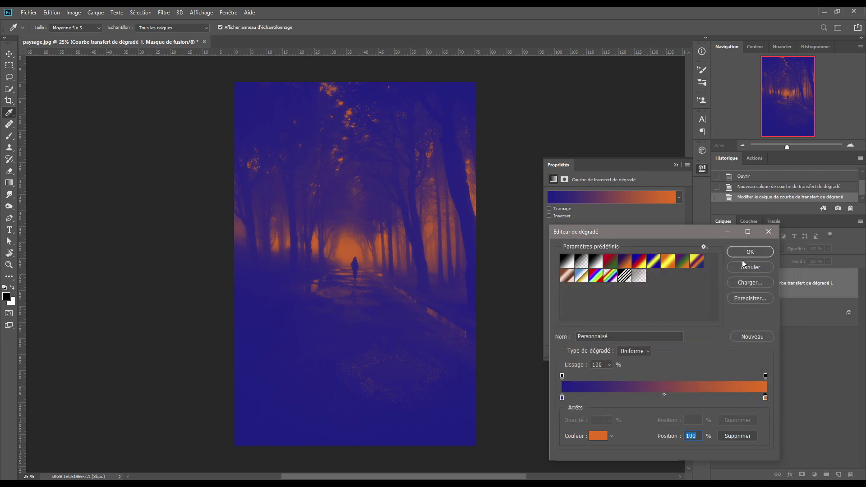
click(740, 253)
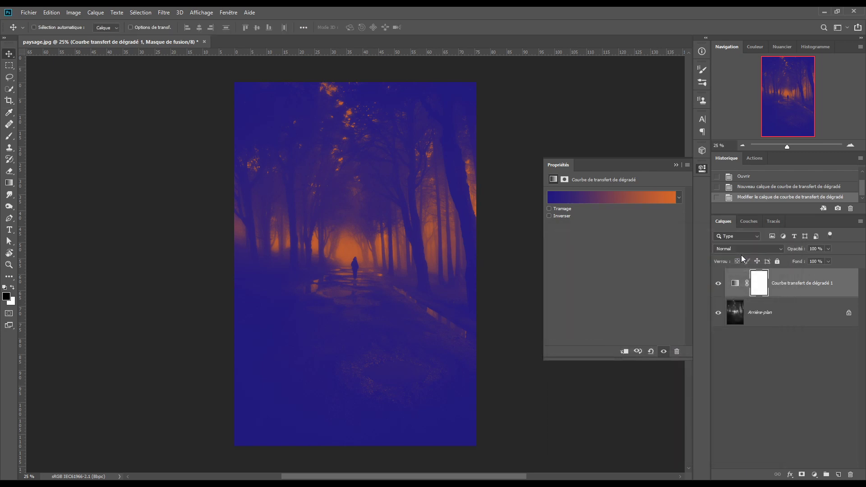
Step: Switch the forest gradient map's blend mode to Lumière crue (Hard Light)
click(728, 249)
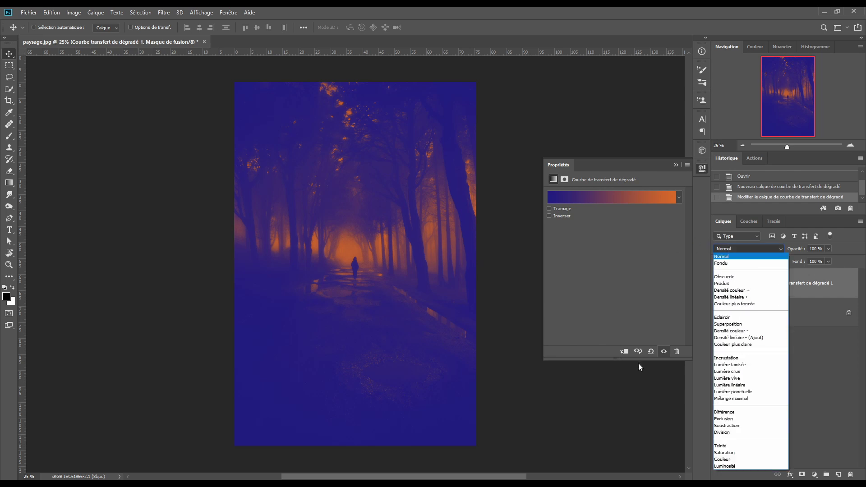
click(725, 371)
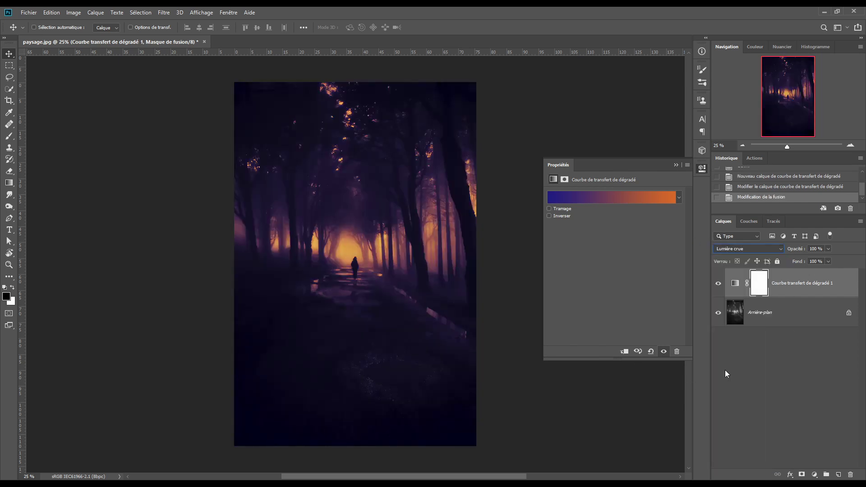
click(815, 475)
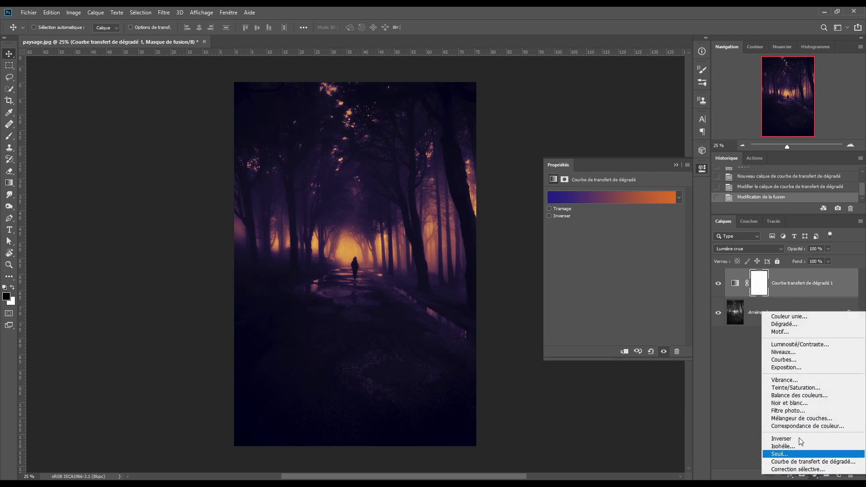
Step: Add a Curves layer lifting the shadows (input 53 to output 74), selected together with the gradient map
click(785, 360)
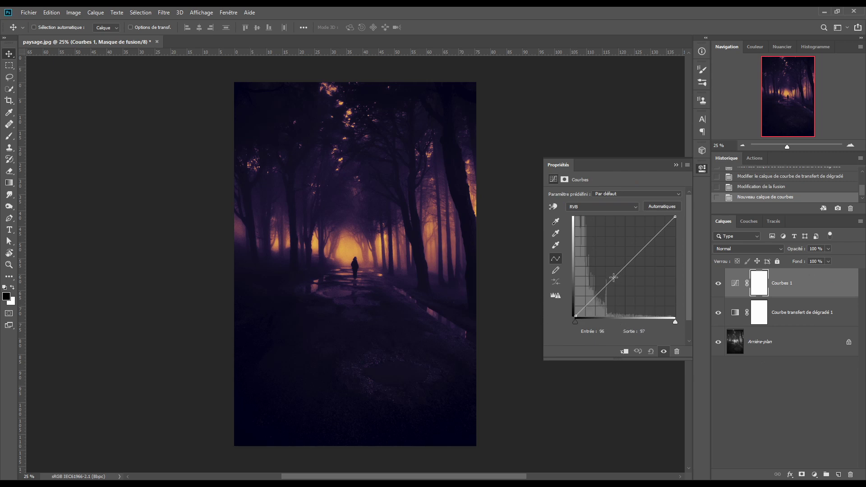
click(616, 276)
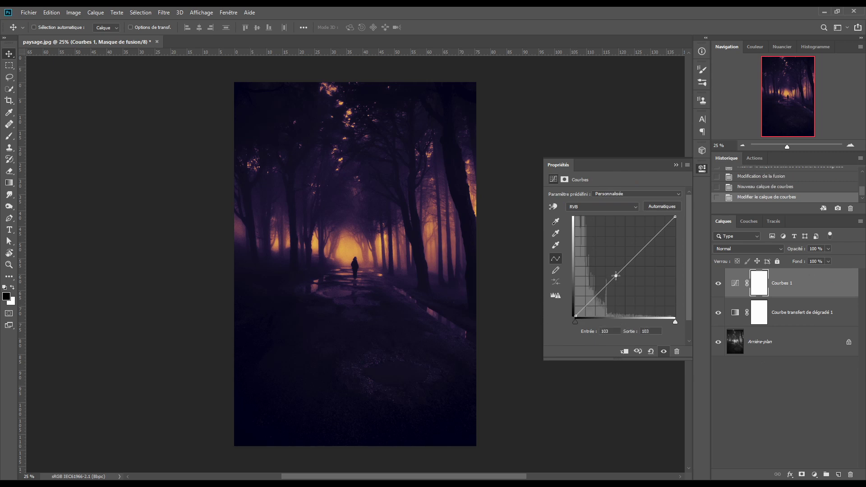
click(596, 296)
key(Up)
key(Up)
key(Up)
key(Up)
key(Up)
key(Up)
key(Up)
key(Up)
key(Up)
key(Up)
key(Up)
key(Up)
key(Up)
key(Up)
key(Up)
key(Up)
key(Up)
key(Up)
key(Up)
key(Up)
key(Up)
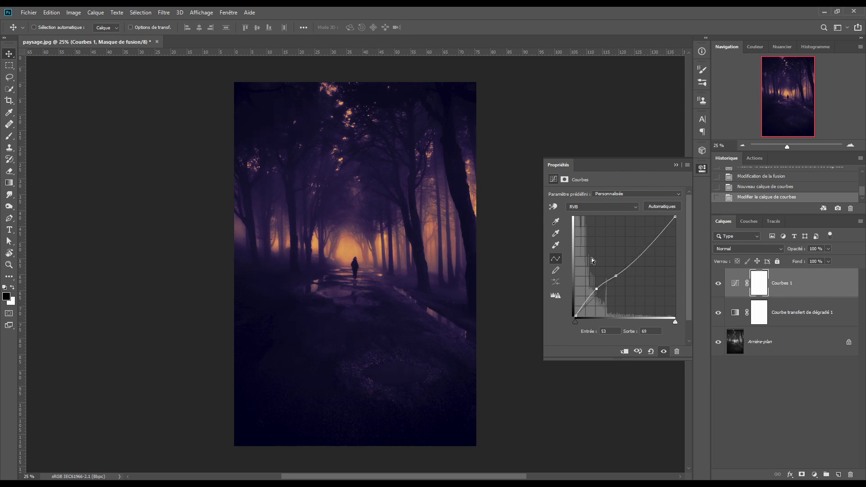
key(Up)
key(Up)
shift+click(809, 313)
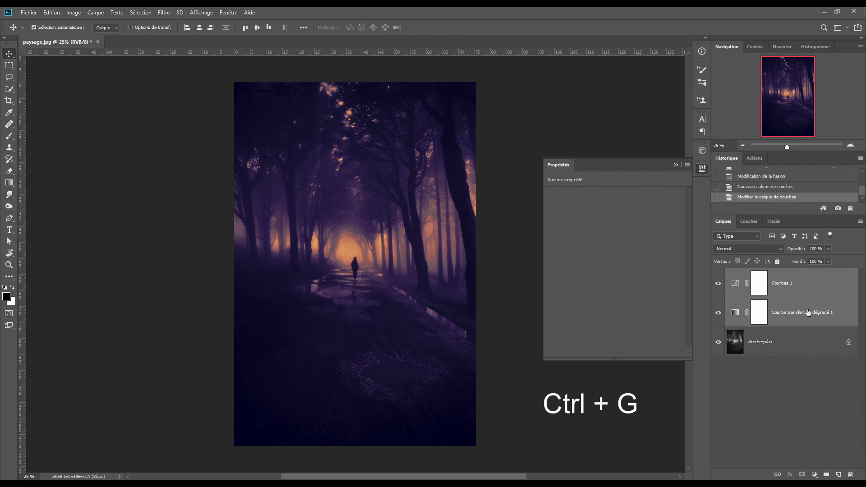
Step: Group the Curves and gradient map layers into Groupe 1 and check its contents
key(ctrl+g)
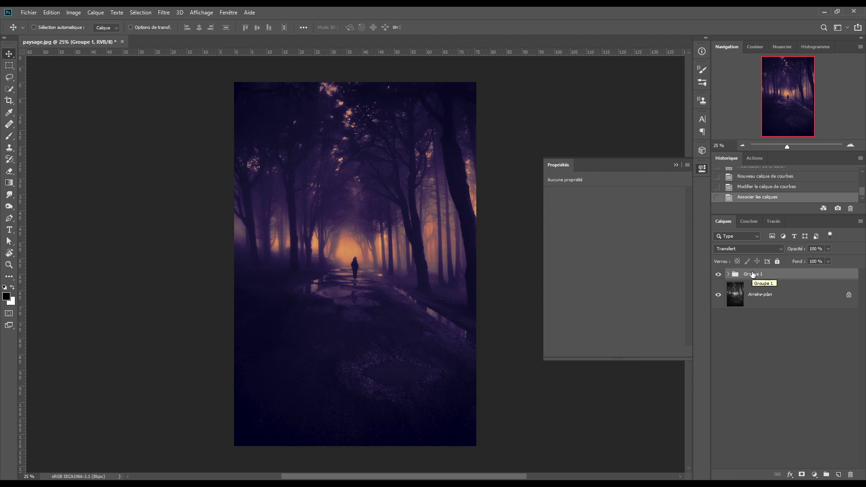
click(728, 275)
click(728, 274)
Step: Toggle Groupe 1's visibility to compare the forest before and after grading, then close Properties
click(718, 275)
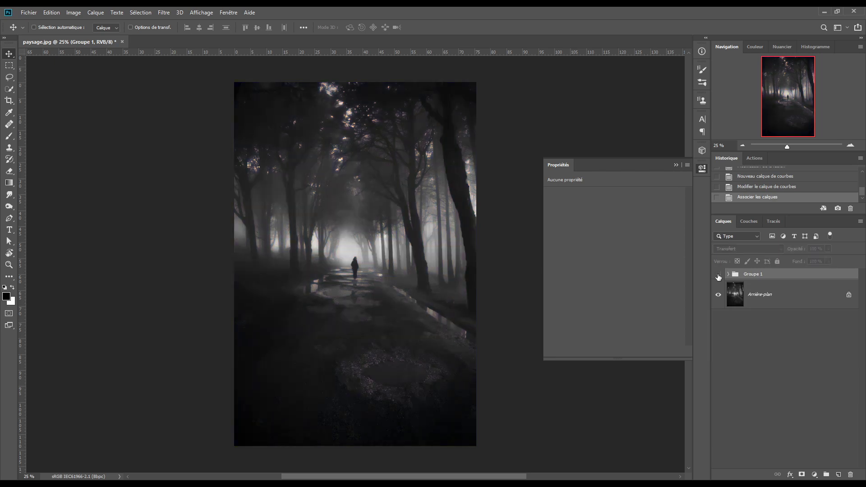
click(719, 275)
click(719, 276)
click(718, 276)
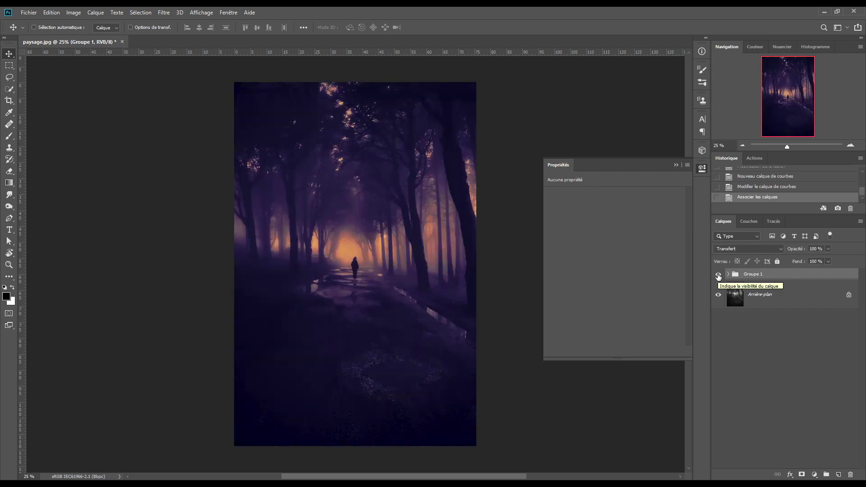
click(628, 260)
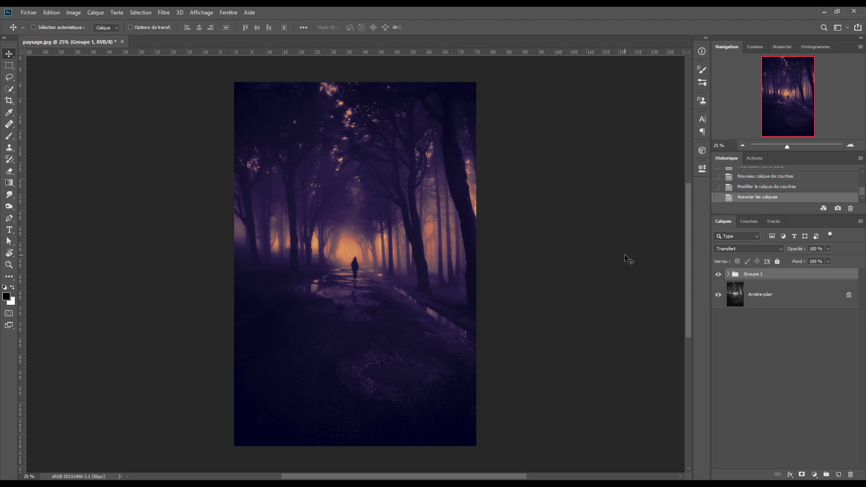